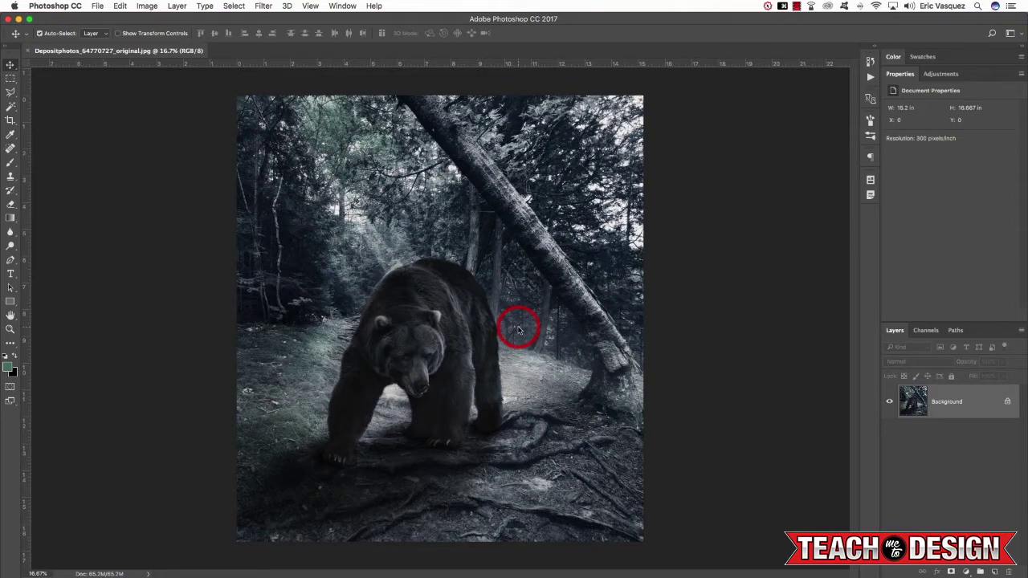
- Unlock the Background as a regular layer named GRIZZY, then show the Channels panel
{"action": "double_click", "coordinate": [975, 406]}
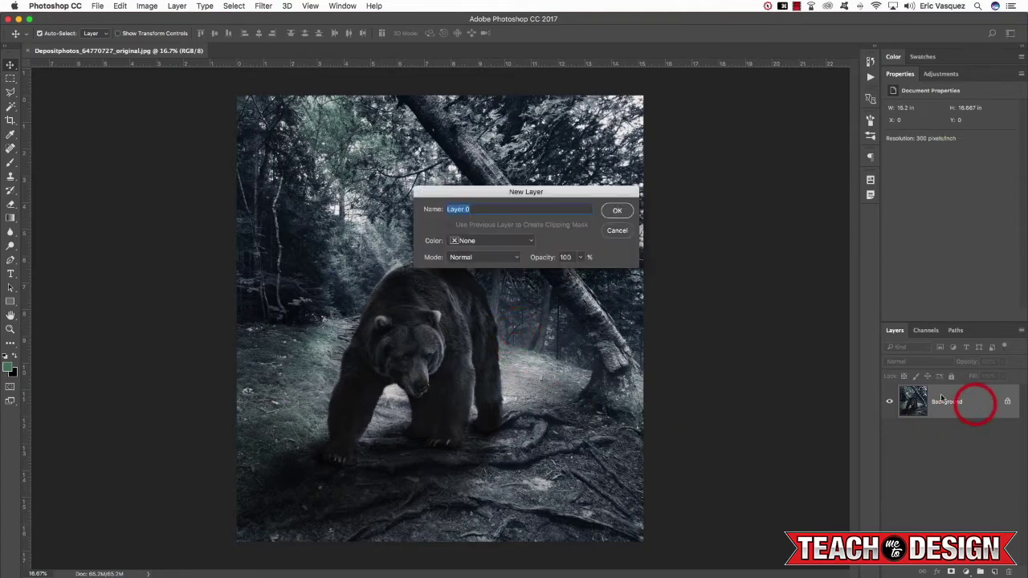
{"action": "left_click", "coordinate": [617, 212]}
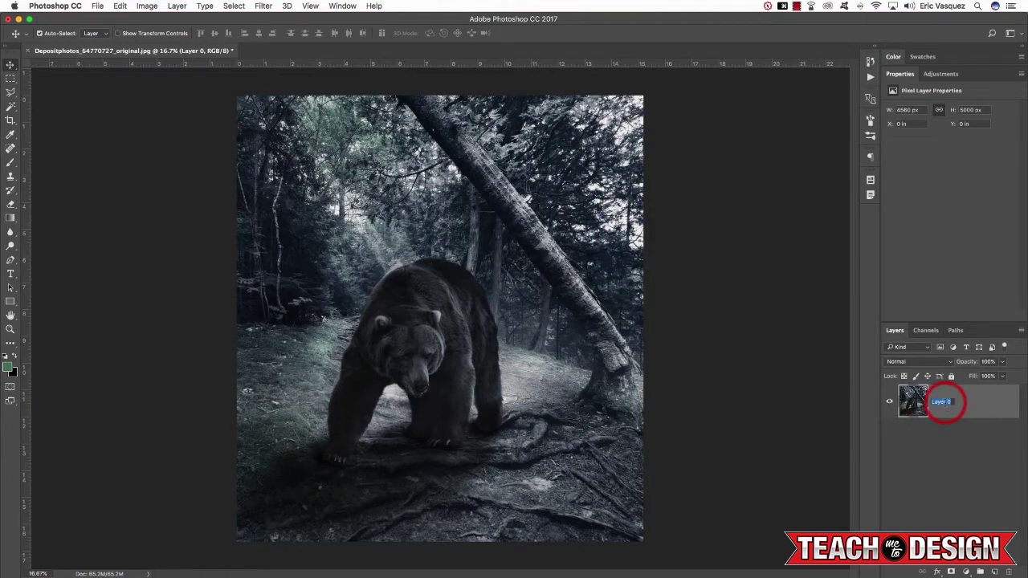
{"action": "type", "text": "GIR"}
{"action": "key", "text": "shift+BackSpace"}
{"action": "key", "text": "shift+BackSpace"}
{"action": "type", "text": "RIZ"}
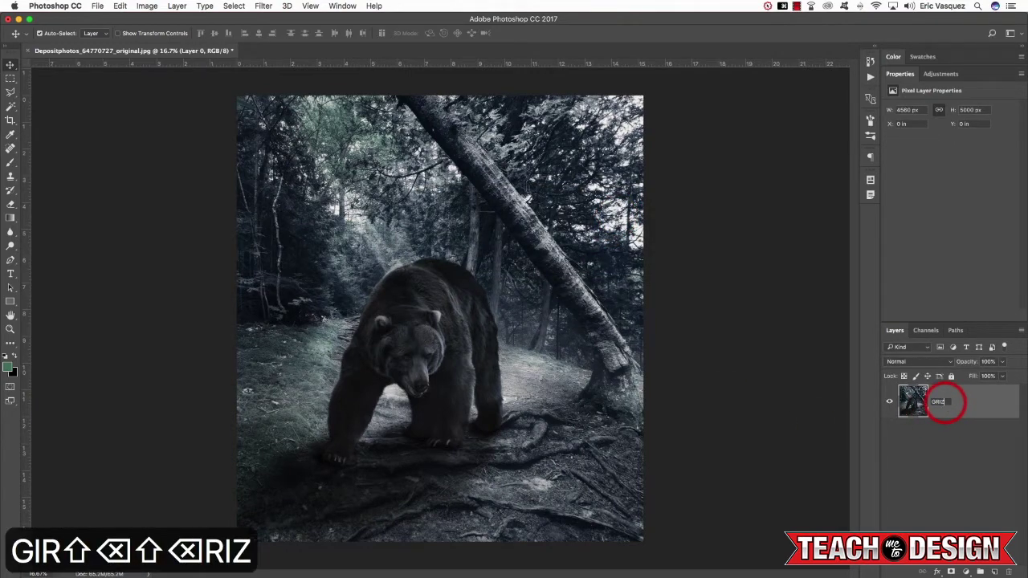
{"action": "type", "text": "ZY"}
{"action": "key", "text": "shift+BackSpace"}
{"action": "type", "text": "LY"}
{"action": "key", "text": "shift+BackSpace"}
{"action": "key", "text": "BackSpace"}
{"action": "type", "text": "Y"}
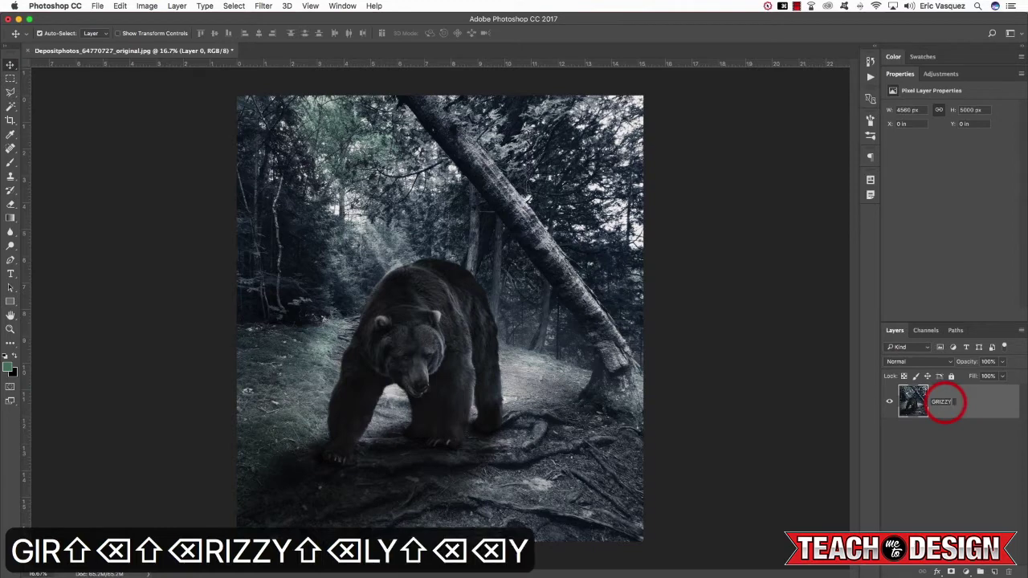
{"action": "key", "text": "Return"}
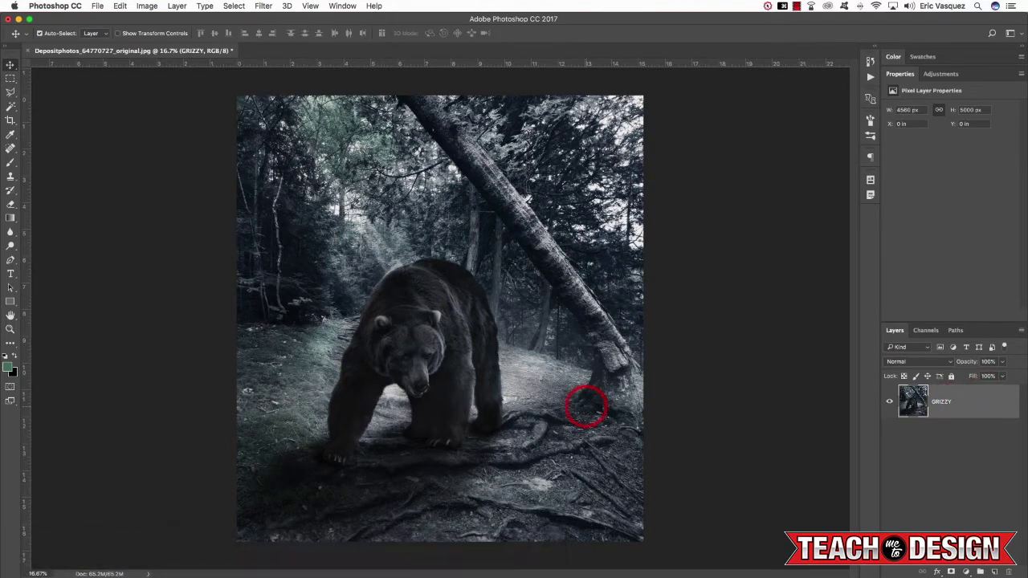
{"action": "left_click", "coordinate": [931, 334]}
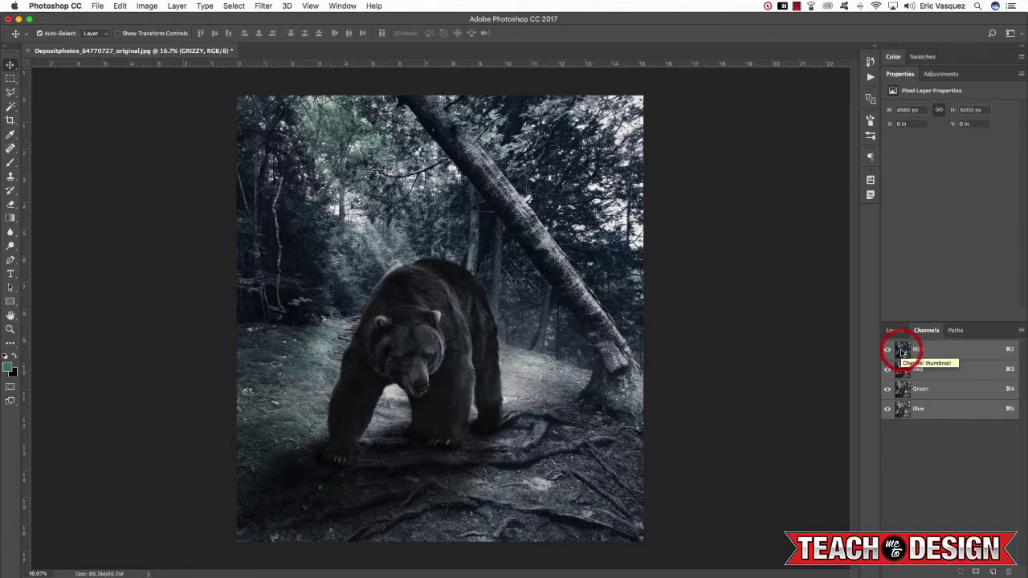
- Load the photo's bright areas as a selection from the RGB channel thumbnail
{"action": "key", "text": "super"}
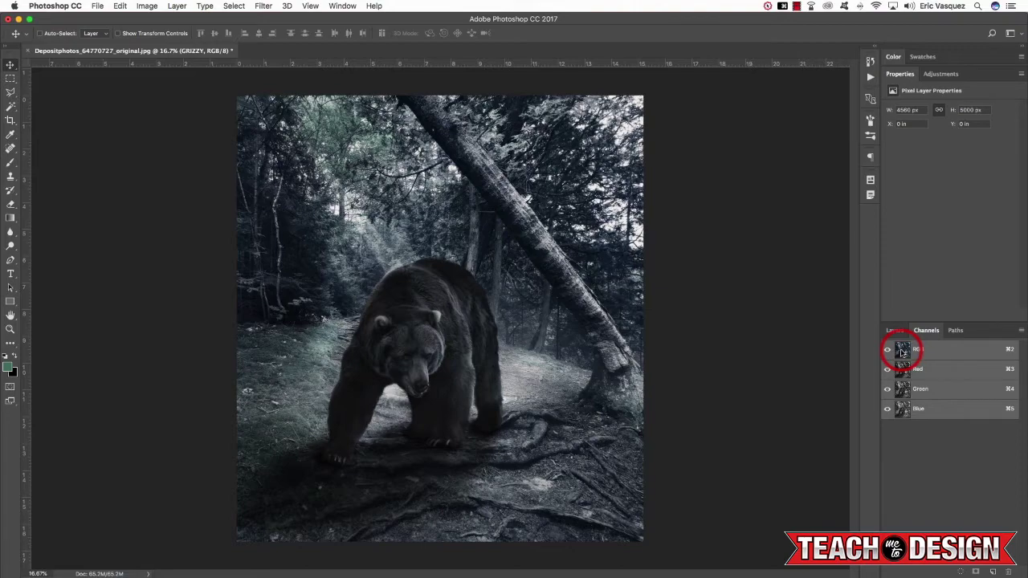
{"action": "left_click", "coordinate": [903, 350], "text": "super"}
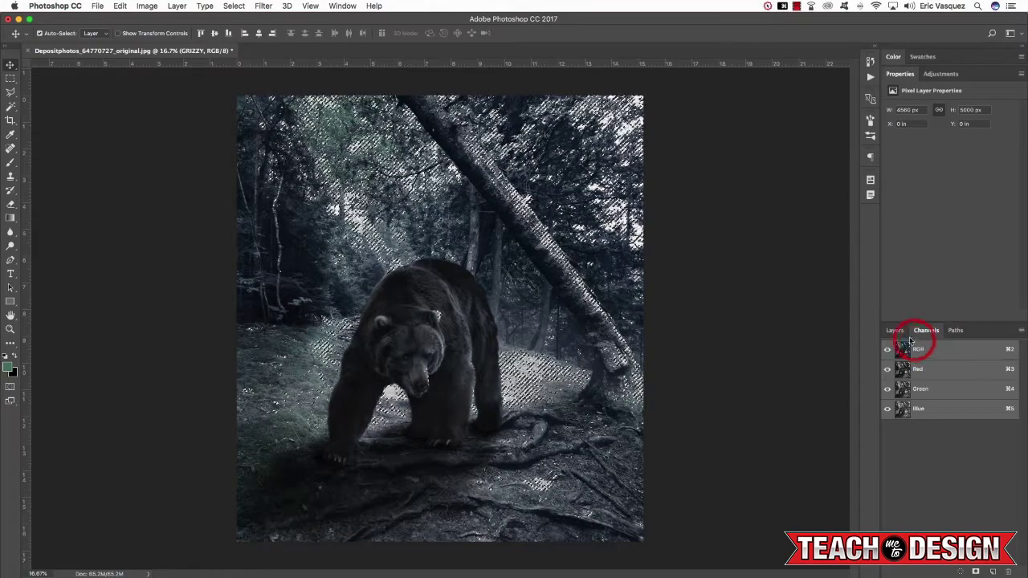
{"action": "left_click", "coordinate": [895, 331]}
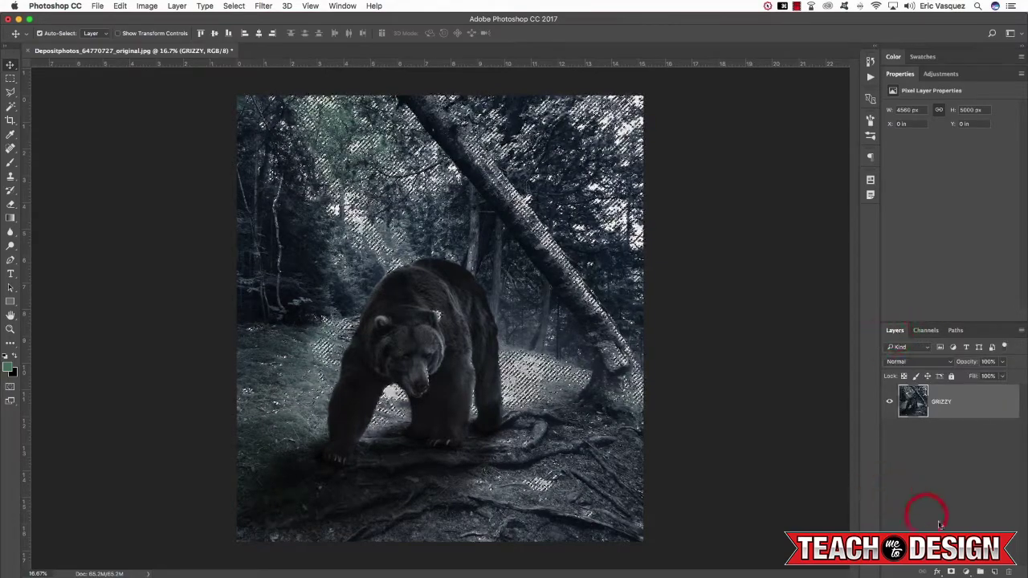
- Add a Curves adjustment layer above GRIZZY, masked by the highlights selection
{"action": "left_click", "coordinate": [966, 572]}
{"action": "left_click", "coordinate": [924, 429]}
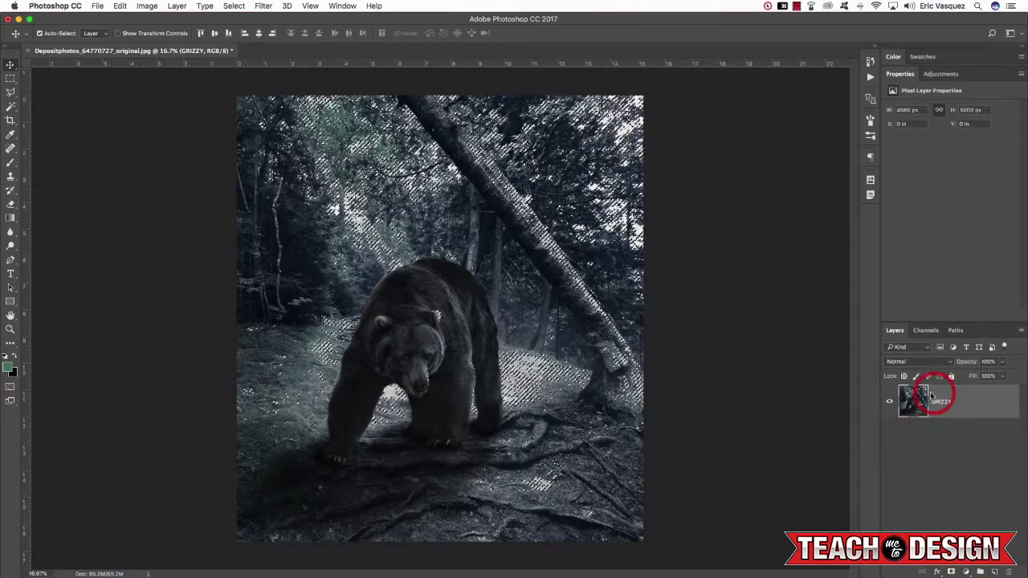
{"action": "left_click", "coordinate": [966, 572]}
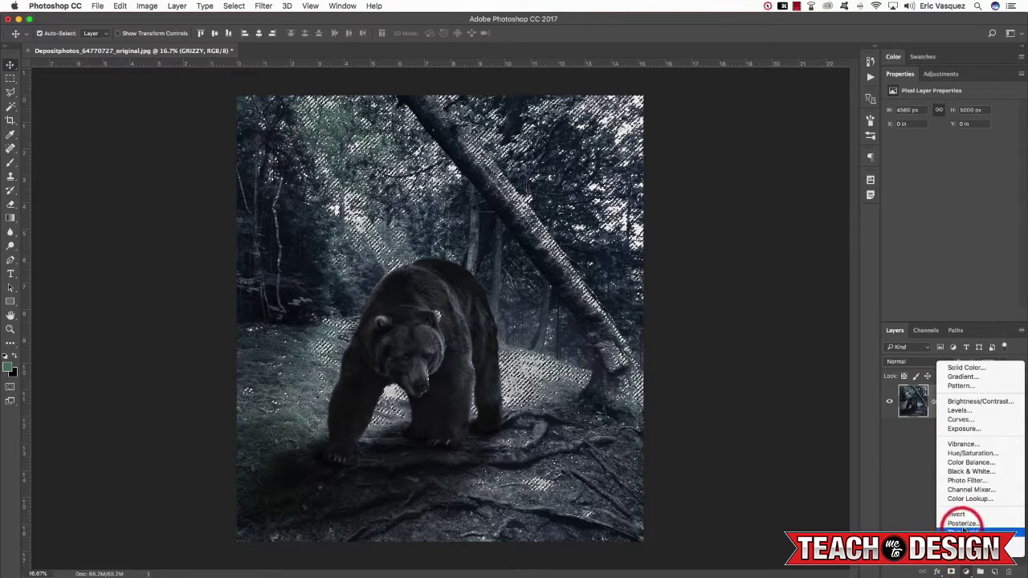
{"action": "left_click", "coordinate": [975, 420]}
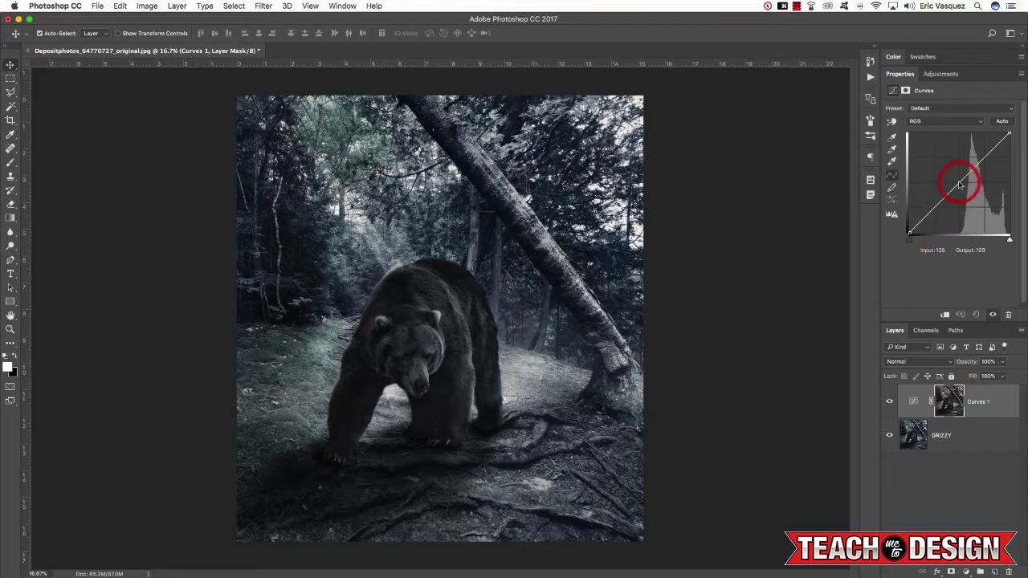
- Raise the RGB curve so input 50 maps to output 218, brightening the highlights
{"action": "left_click_drag", "start_coordinate": [959, 185], "coordinate": [930, 150]}
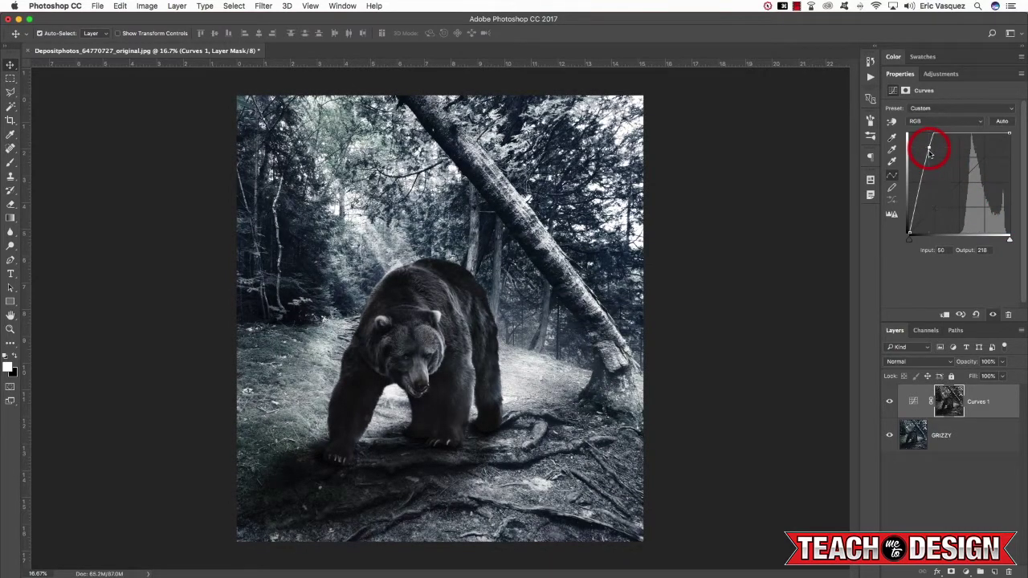
{"action": "left_click", "coordinate": [928, 330]}
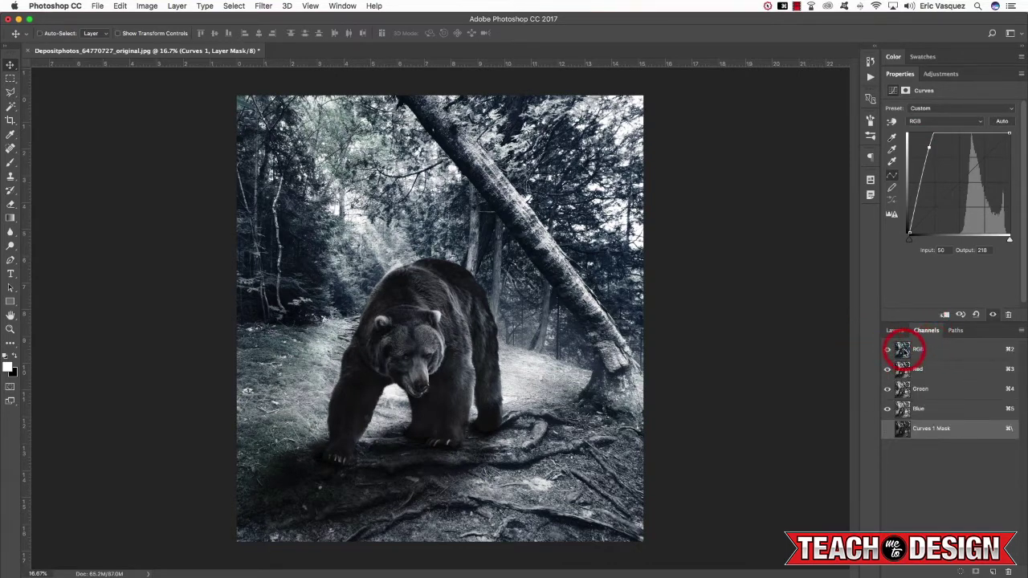
- Load the RGB luminosity, invert it to the shadows, and add a masked Curves 2 layer
{"action": "left_click", "coordinate": [904, 350], "text": "super"}
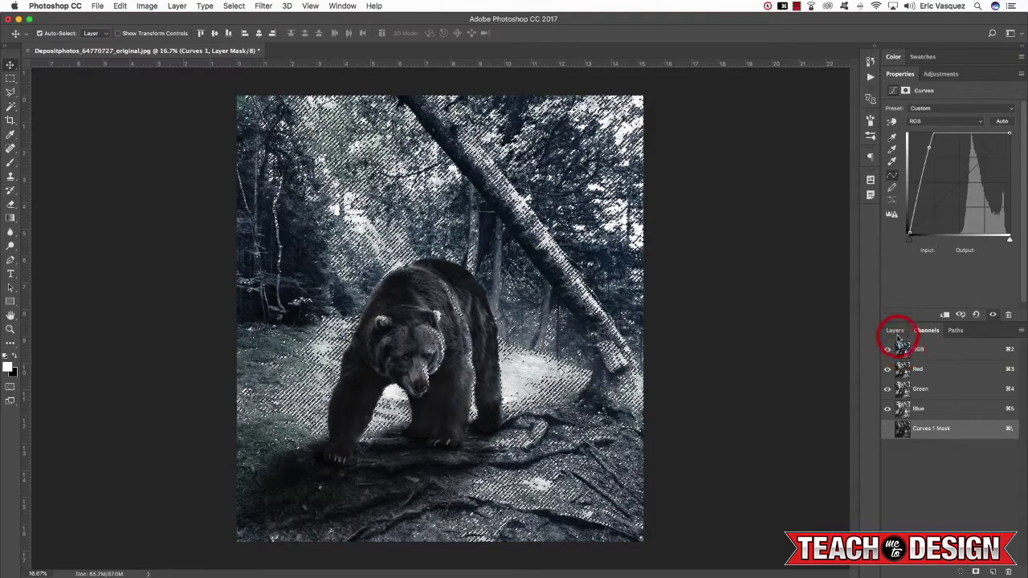
{"action": "left_click", "coordinate": [894, 330]}
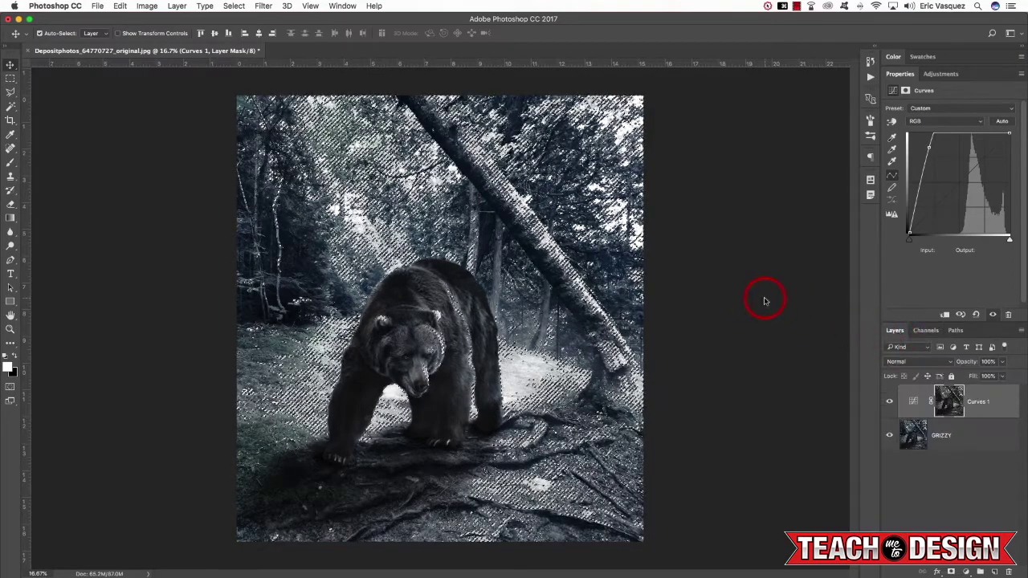
{"action": "key", "text": "shift+super+i"}
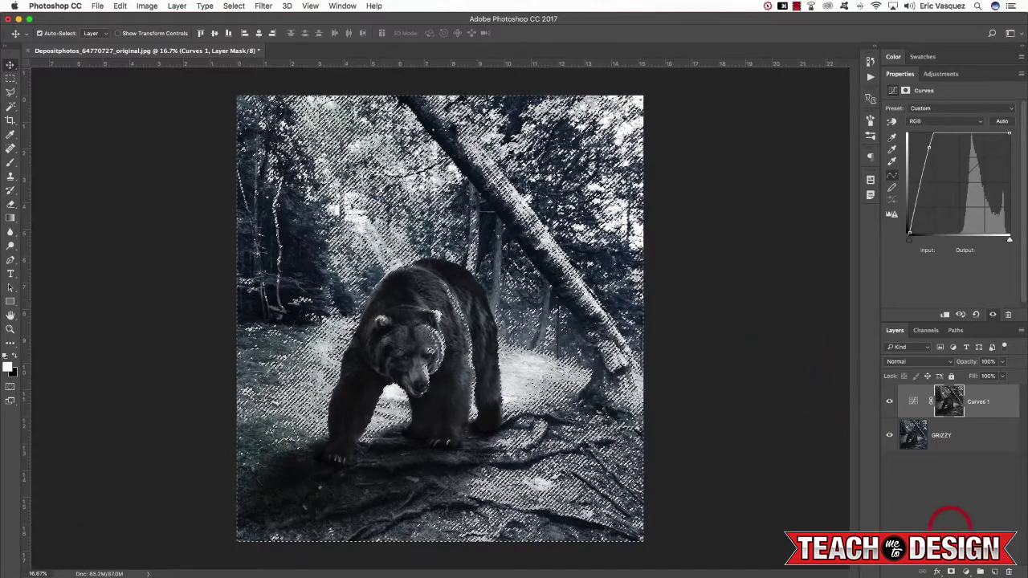
{"action": "left_click", "coordinate": [967, 571]}
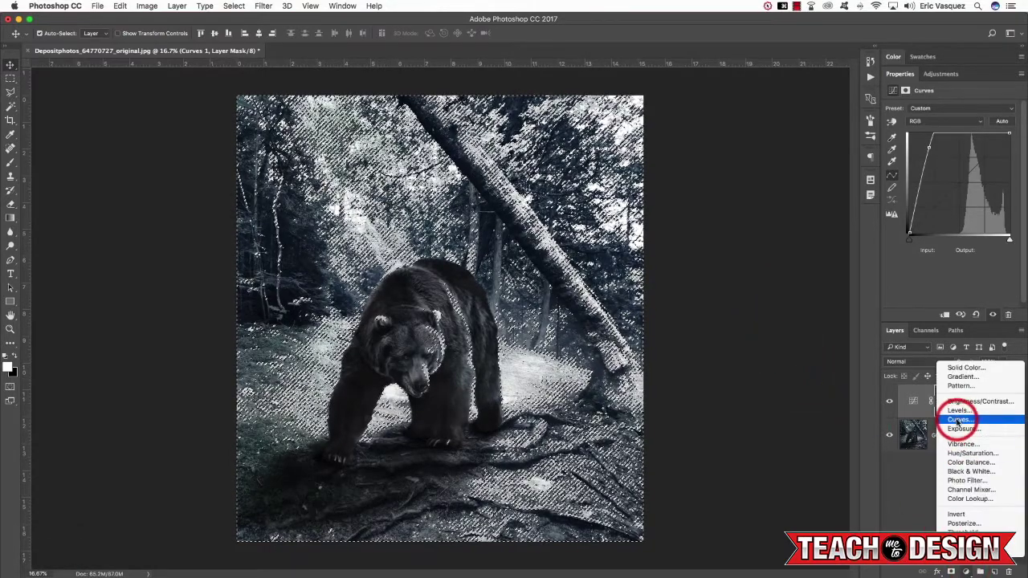
{"action": "left_click", "coordinate": [960, 419]}
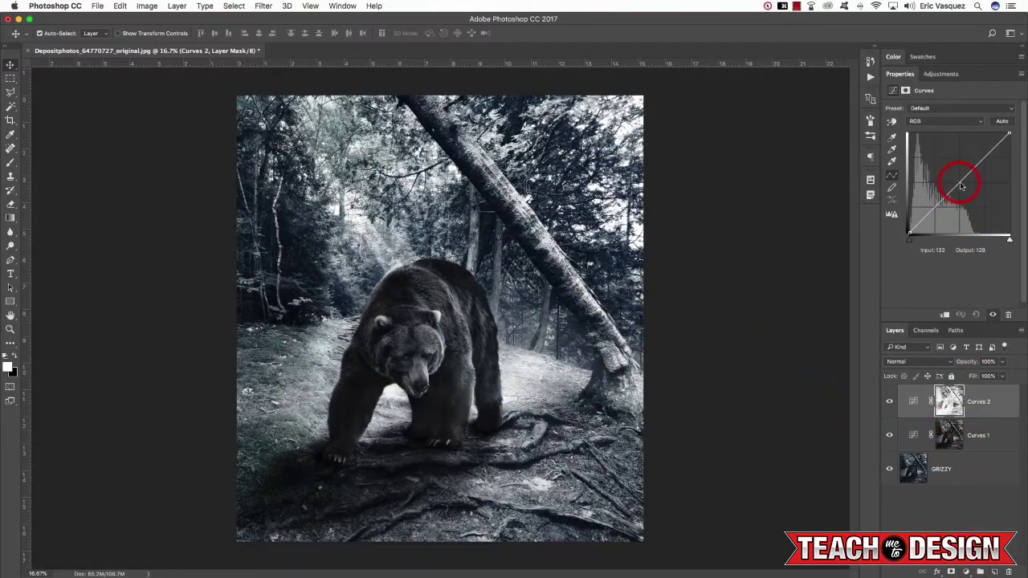
{"action": "mouse_move", "coordinate": [961, 185]}
{"action": "left_mouse_down"}
{"action": "mouse_move", "coordinate": [976, 198]}
{"action": "mouse_move", "coordinate": [949, 173]}
{"action": "mouse_move", "coordinate": [952, 185]}
{"action": "left_mouse_up"}
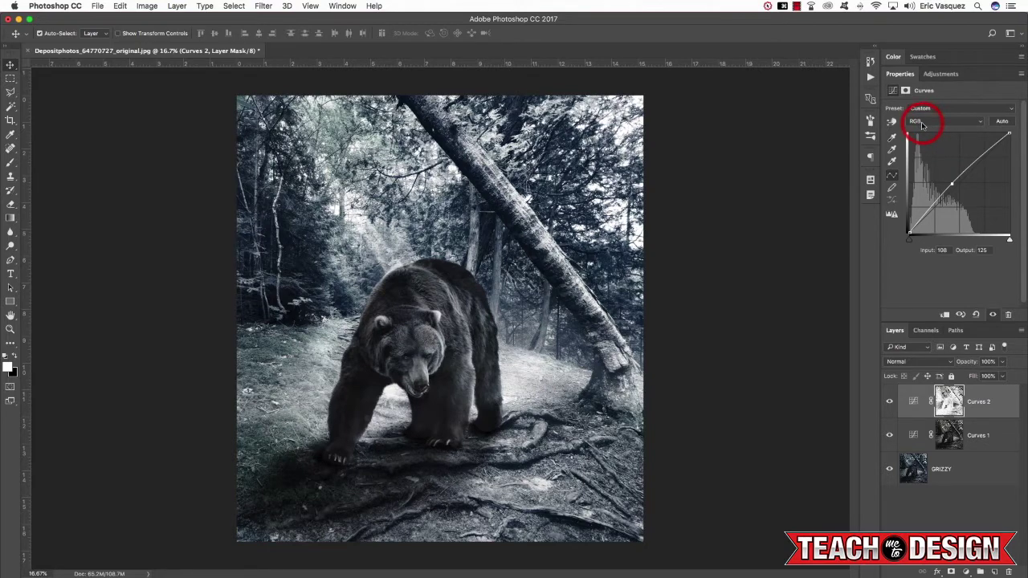
- On Curves 2's Green channel, lift the midpoint to map input 111 to output 141
{"action": "left_click", "coordinate": [922, 125]}
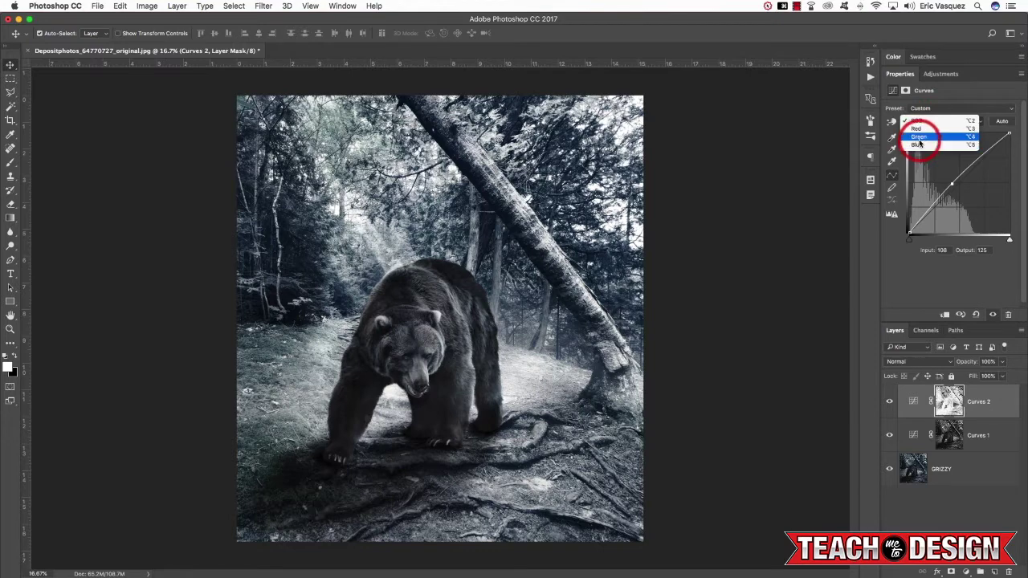
{"action": "left_click", "coordinate": [919, 137]}
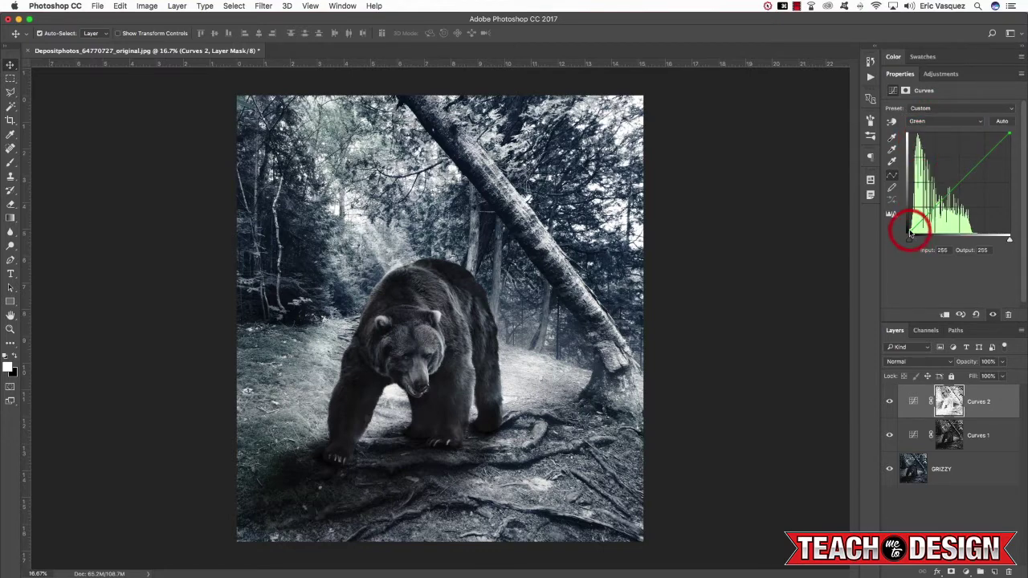
{"action": "mouse_move", "coordinate": [908, 228]}
{"action": "left_mouse_down"}
{"action": "mouse_move", "coordinate": [899, 190]}
{"action": "mouse_move", "coordinate": [902, 235]}
{"action": "left_mouse_up"}
{"action": "mouse_move", "coordinate": [958, 187]}
{"action": "left_mouse_down"}
{"action": "mouse_move", "coordinate": [950, 179]}
{"action": "mouse_move", "coordinate": [966, 190]}
{"action": "mouse_move", "coordinate": [954, 181]}
{"action": "left_mouse_up"}
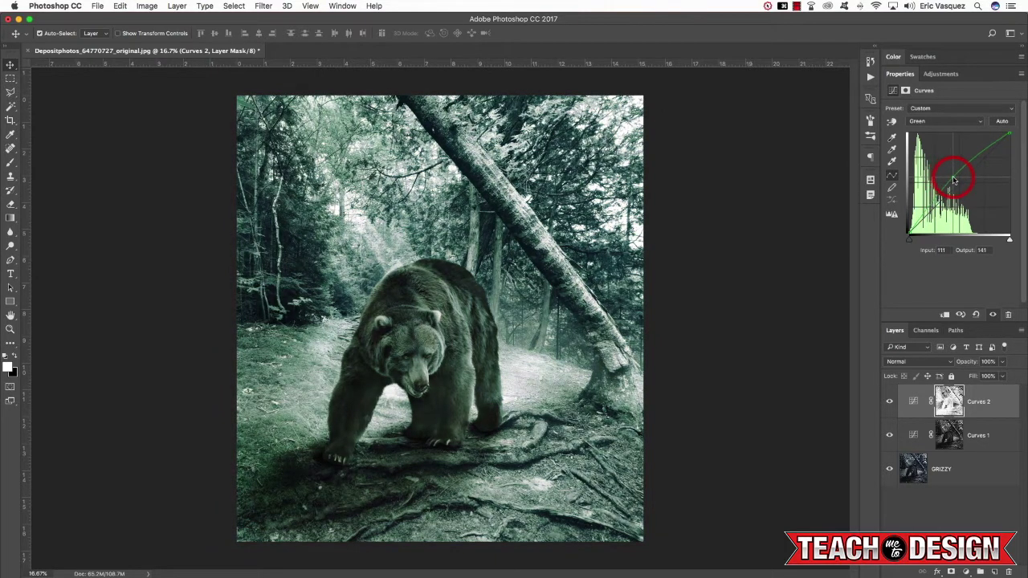
{"action": "left_click", "coordinate": [889, 402]}
- Try Soft Light and Overlay on Curves 2, then settle on Color blend mode
{"action": "left_click", "coordinate": [889, 401]}
{"action": "left_click", "coordinate": [889, 402]}
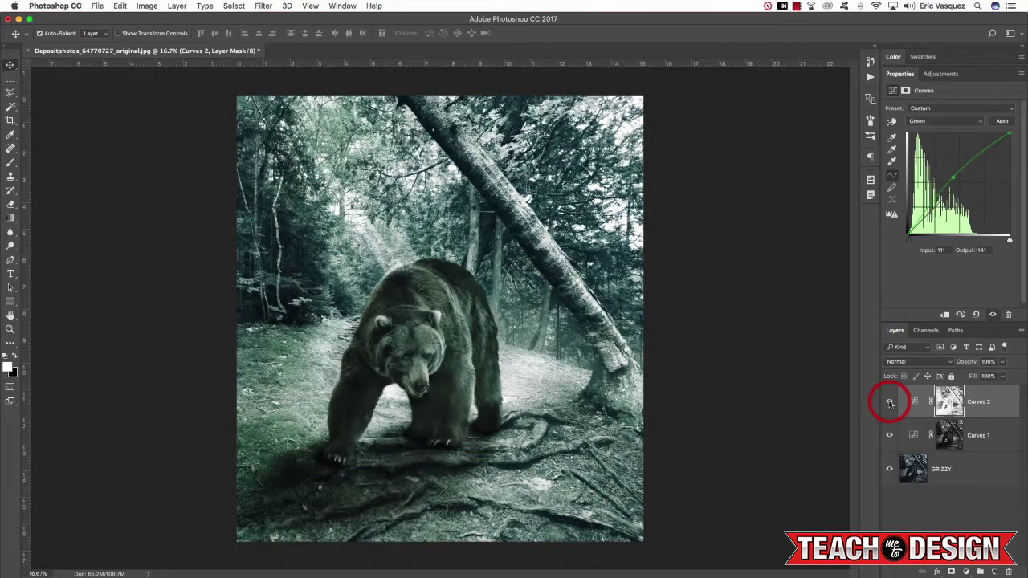
{"action": "left_click", "coordinate": [907, 361]}
{"action": "left_click", "coordinate": [910, 362]}
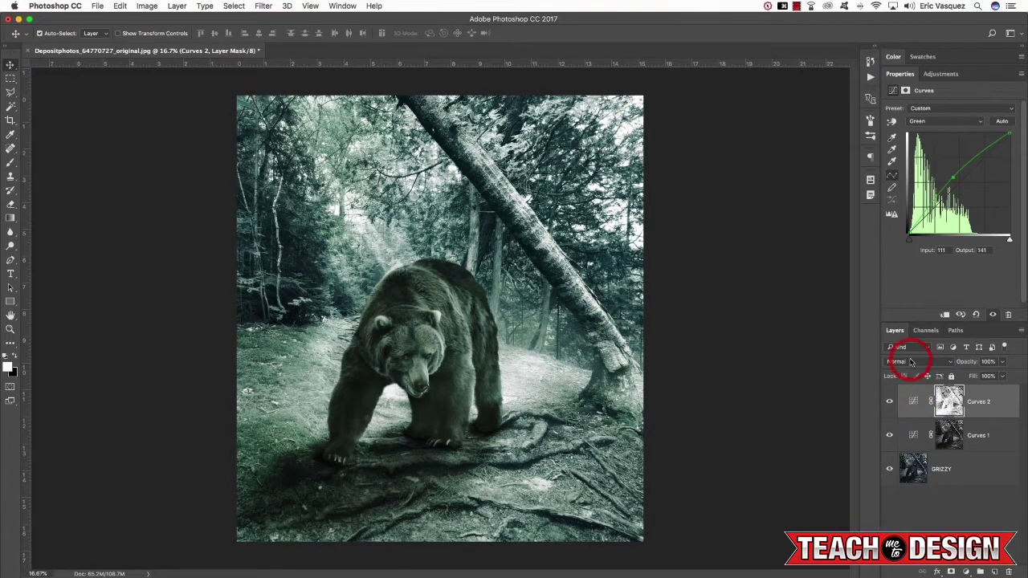
{"action": "left_click", "coordinate": [910, 362]}
{"action": "left_click", "coordinate": [907, 475]}
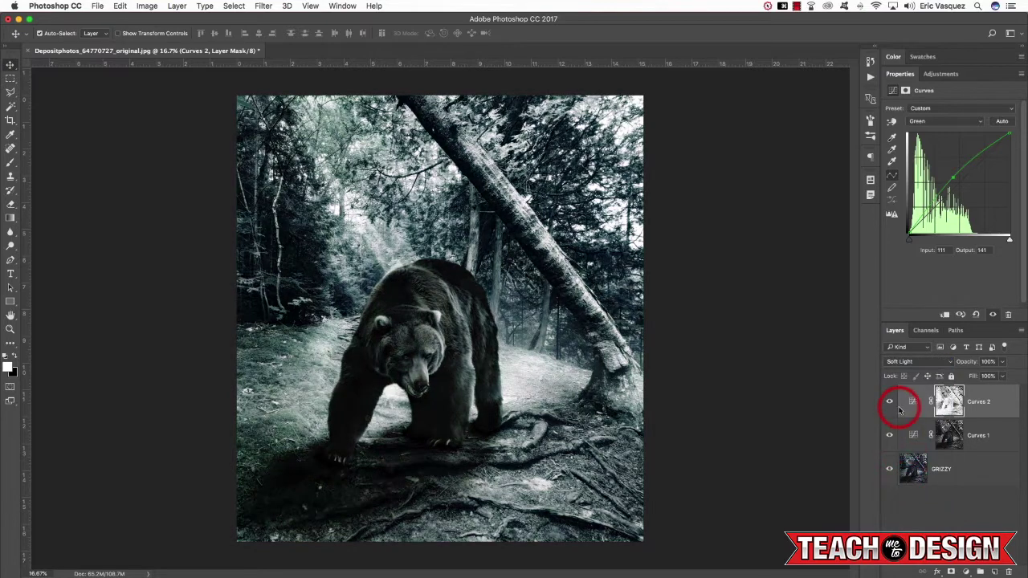
{"action": "left_click", "coordinate": [905, 361]}
{"action": "left_click", "coordinate": [904, 354]}
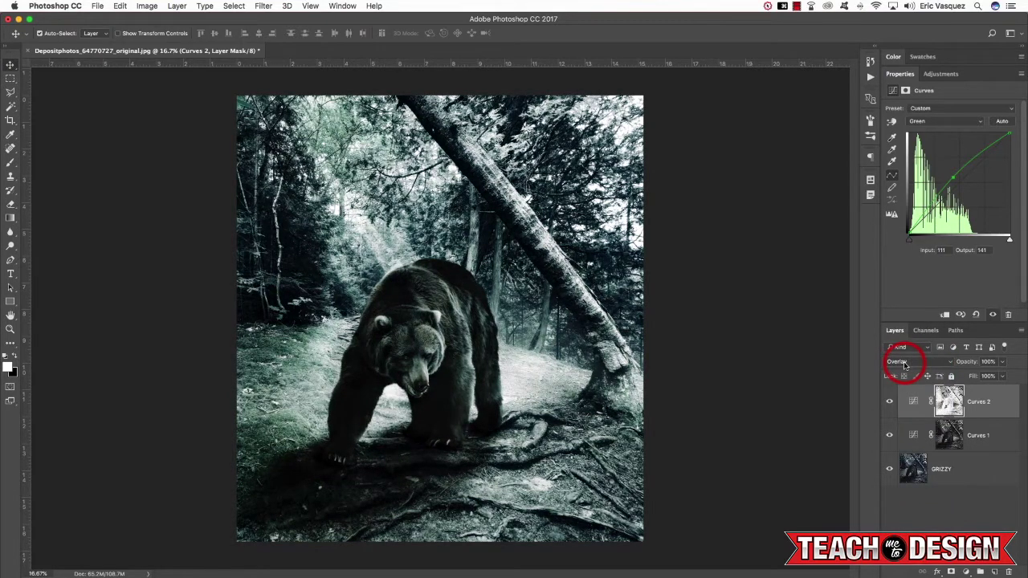
{"action": "left_click", "coordinate": [905, 363]}
{"action": "left_click", "coordinate": [899, 472]}
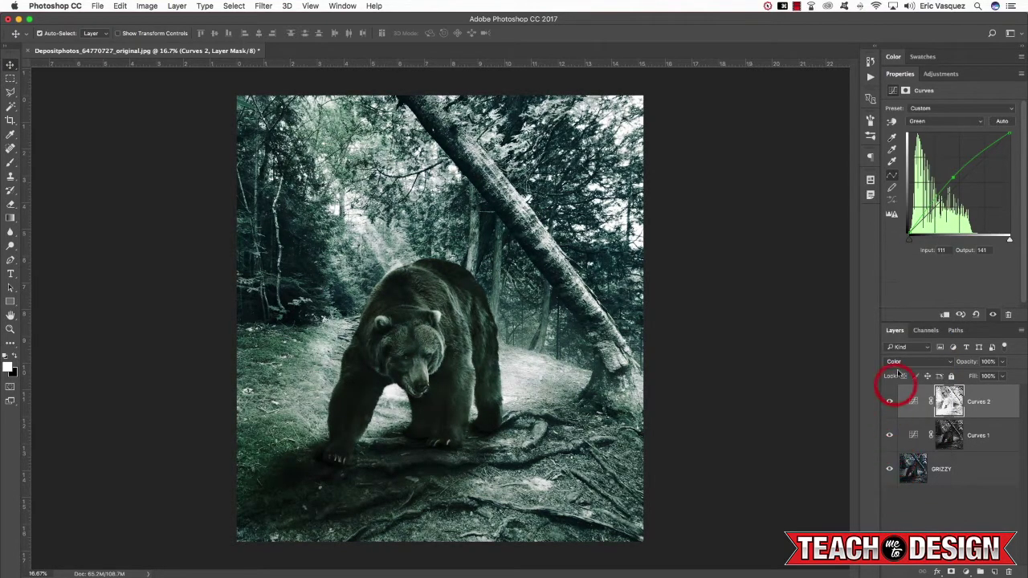
- Compare Curves 2 on and off, then set its opacity to 50%
{"action": "left_click", "coordinate": [890, 402]}
{"action": "left_click", "coordinate": [890, 403]}
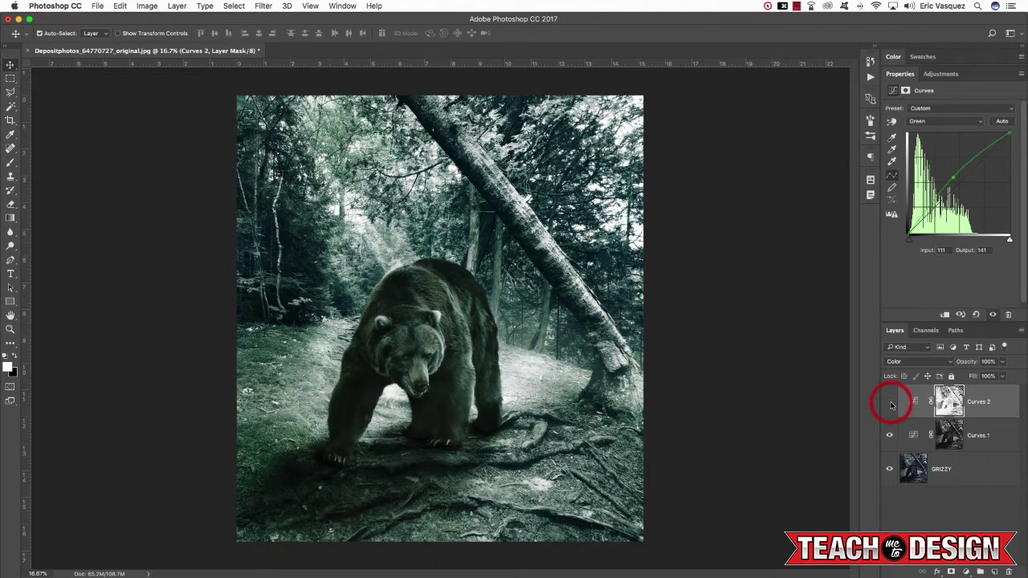
{"action": "left_click", "coordinate": [890, 403]}
{"action": "key", "text": "v"}
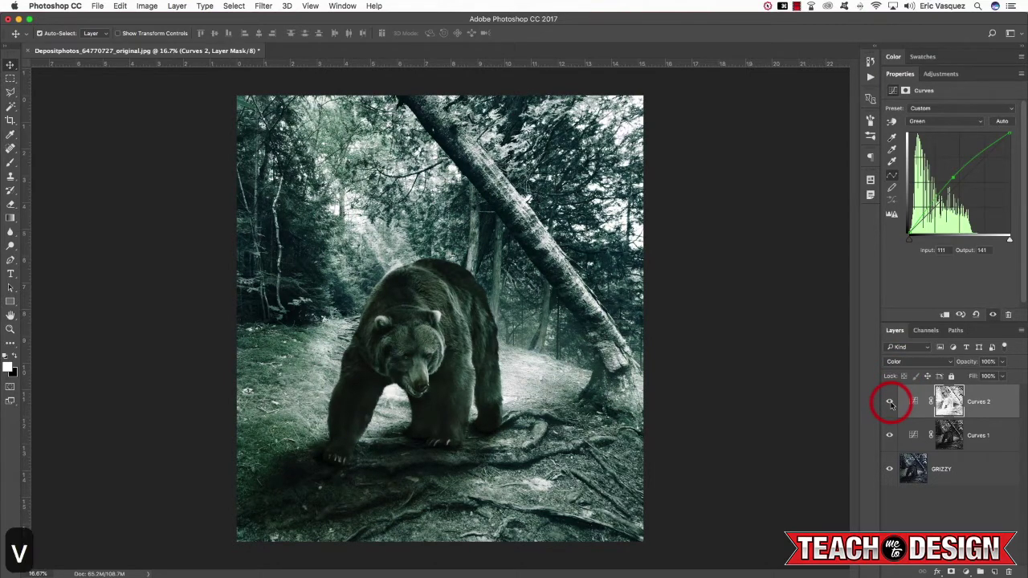
{"action": "key", "text": "5"}
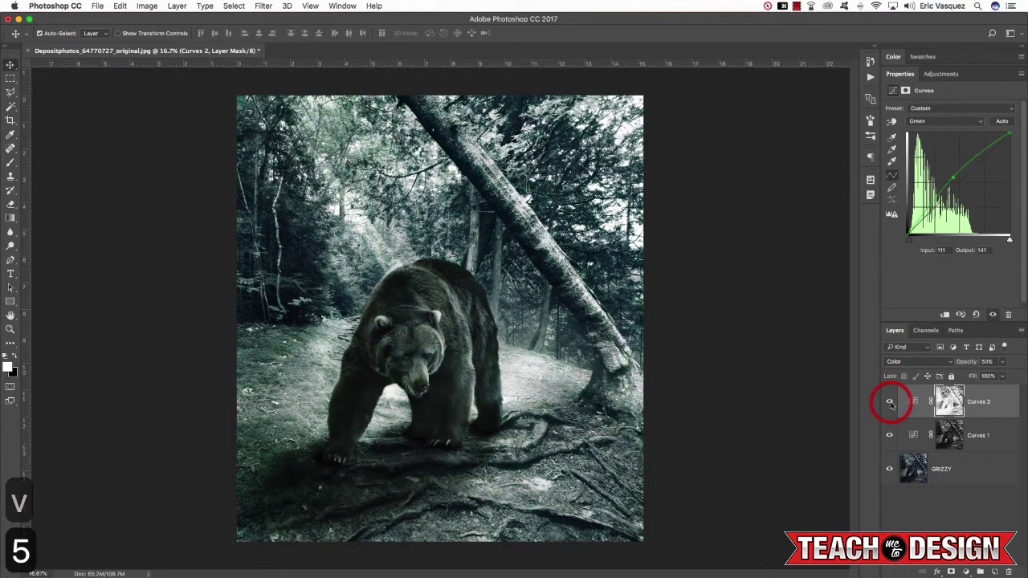
- Load a fresh highlights selection from the RGB channel thumbnail and return to Layers
{"action": "left_click", "coordinate": [923, 329]}
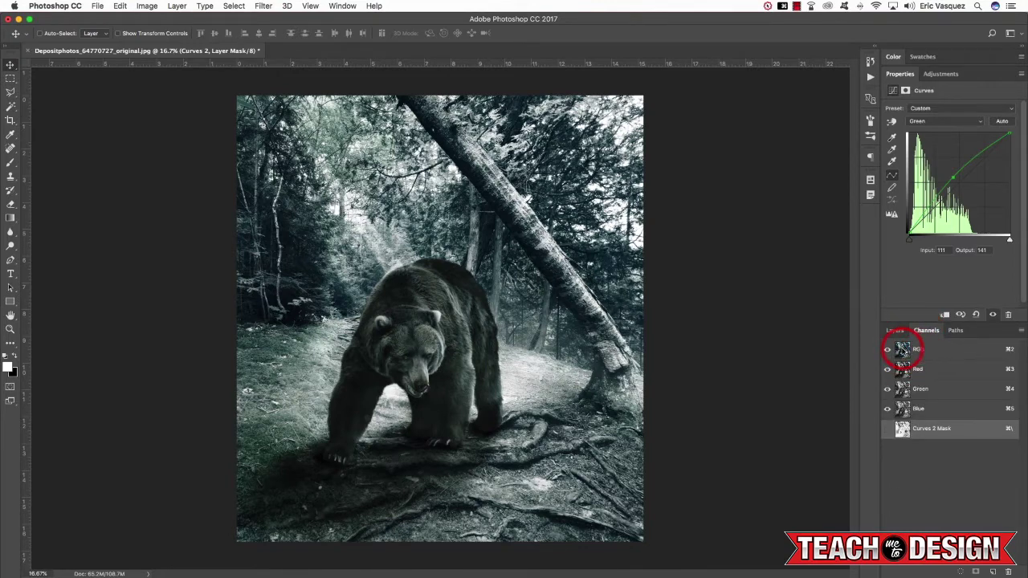
{"action": "left_click", "coordinate": [902, 348], "text": "super"}
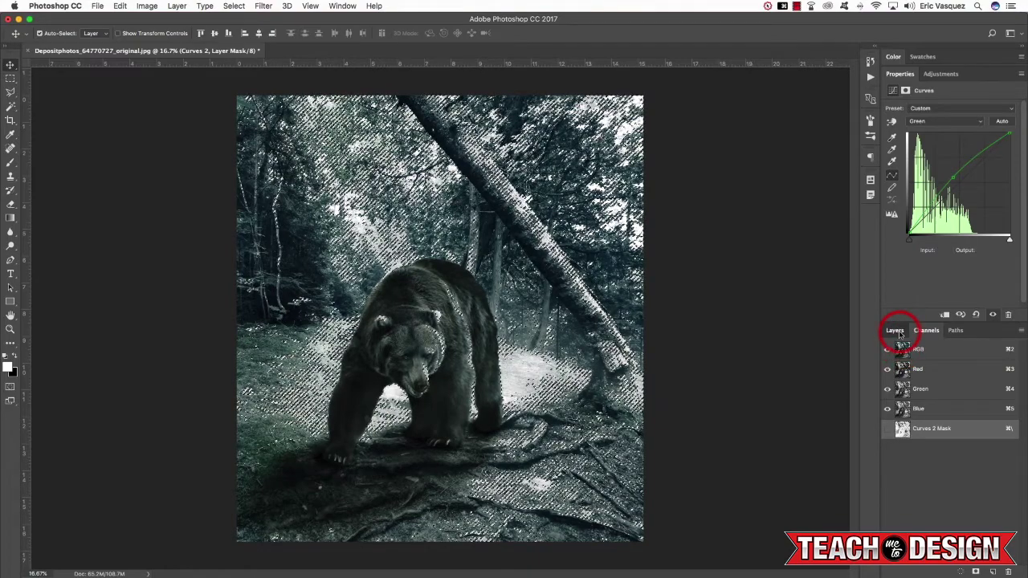
{"action": "left_click", "coordinate": [896, 331]}
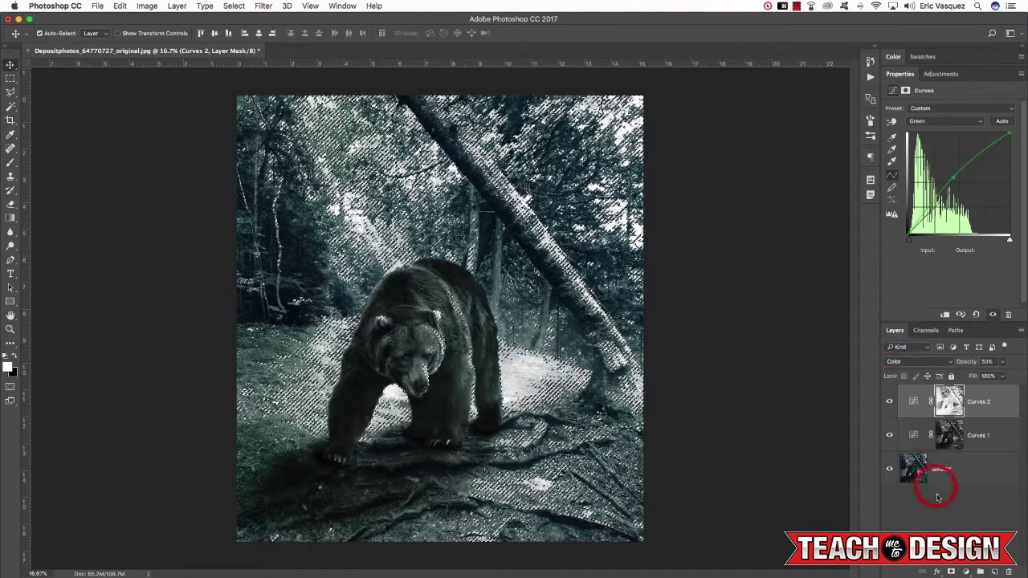
{"action": "left_click", "coordinate": [966, 572]}
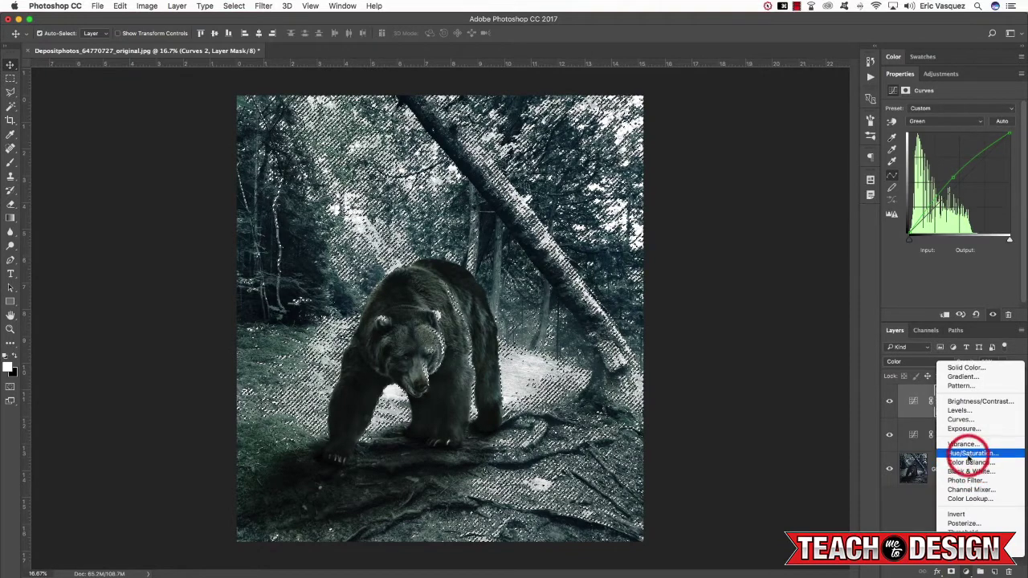
- Add a masked Hue/Saturation layer with Saturation +69 and compare it before and after
{"action": "left_click", "coordinate": [972, 452]}
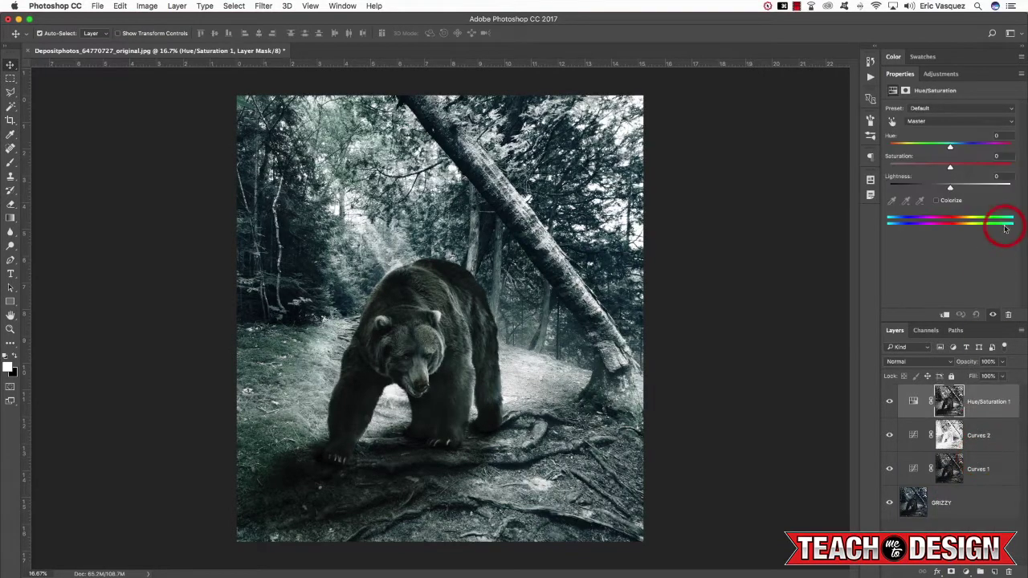
{"action": "left_click_drag", "start_coordinate": [950, 167], "coordinate": [993, 165]}
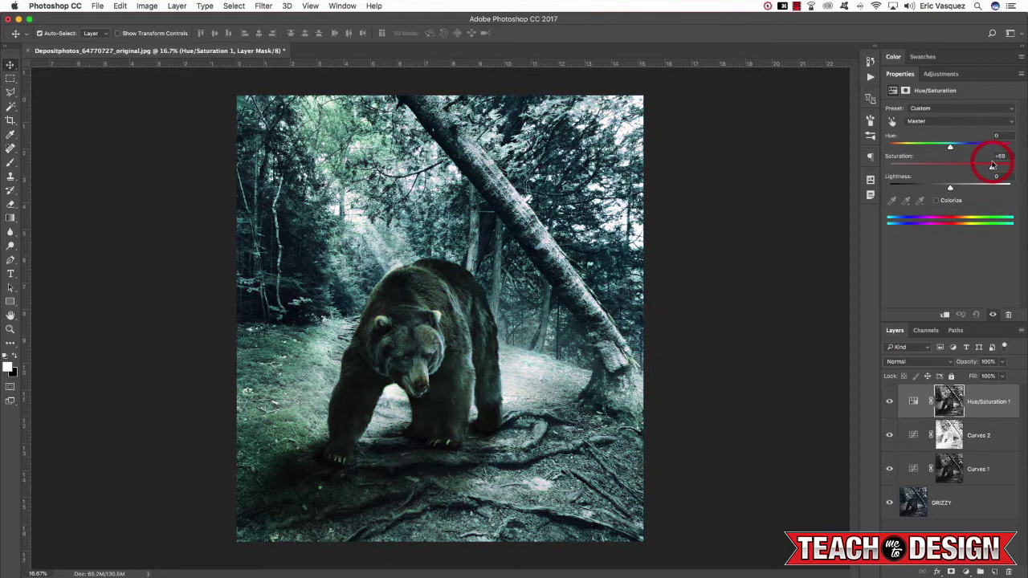
{"action": "left_click", "coordinate": [889, 401]}
{"action": "left_click", "coordinate": [890, 402]}
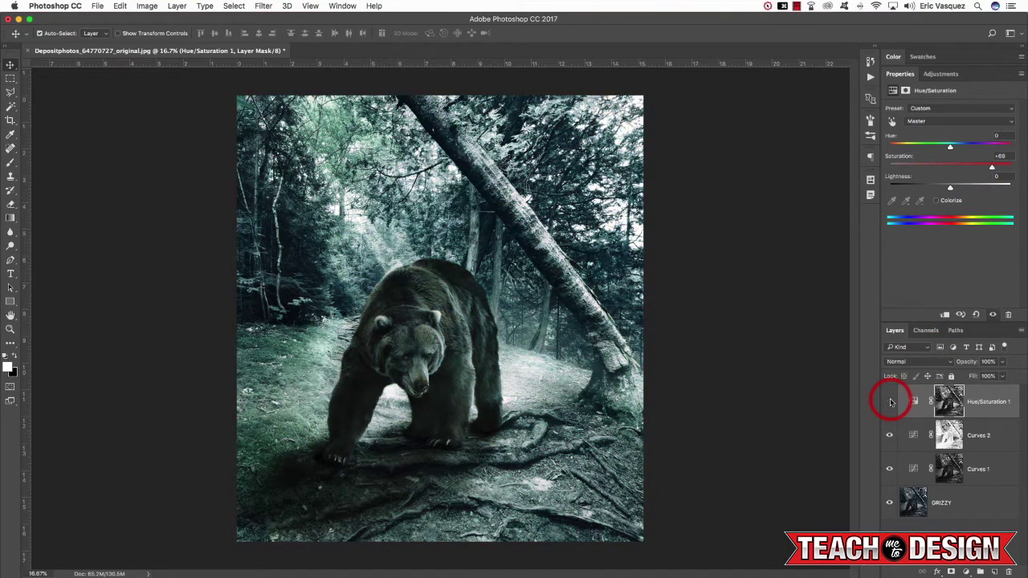
{"action": "left_click", "coordinate": [890, 402]}
{"action": "left_click", "coordinate": [890, 401]}
{"action": "left_click", "coordinate": [890, 402]}
{"action": "left_click", "coordinate": [890, 402]}
{"action": "left_click", "coordinate": [890, 401]}
{"action": "left_click", "coordinate": [890, 402]}
{"action": "left_click", "coordinate": [890, 402]}
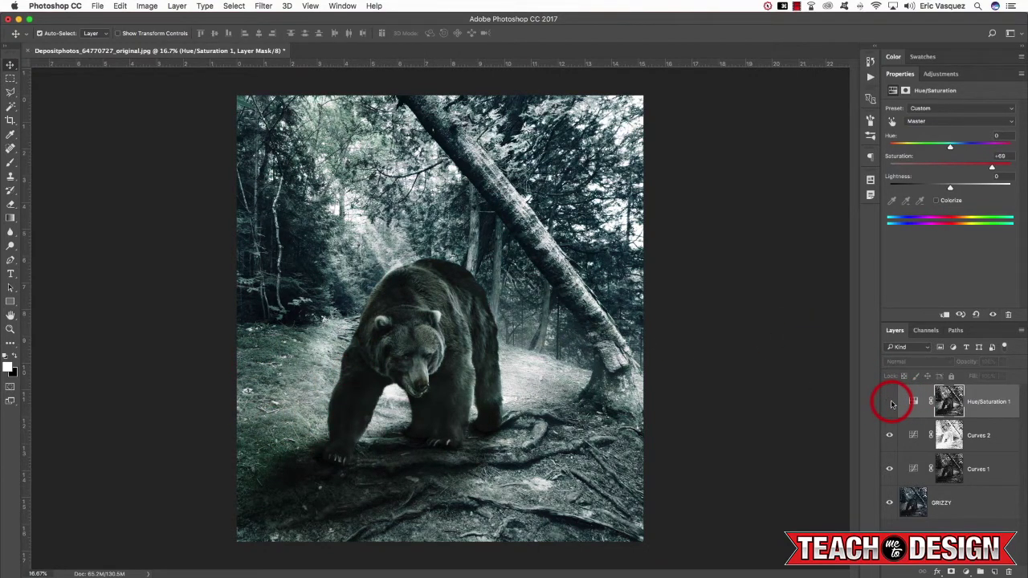
{"action": "left_click", "coordinate": [890, 402]}
- Select the Hue/Saturation 1 mask and toggle Curves 2 and Curves 1 to compare
{"action": "left_click", "coordinate": [948, 399]}
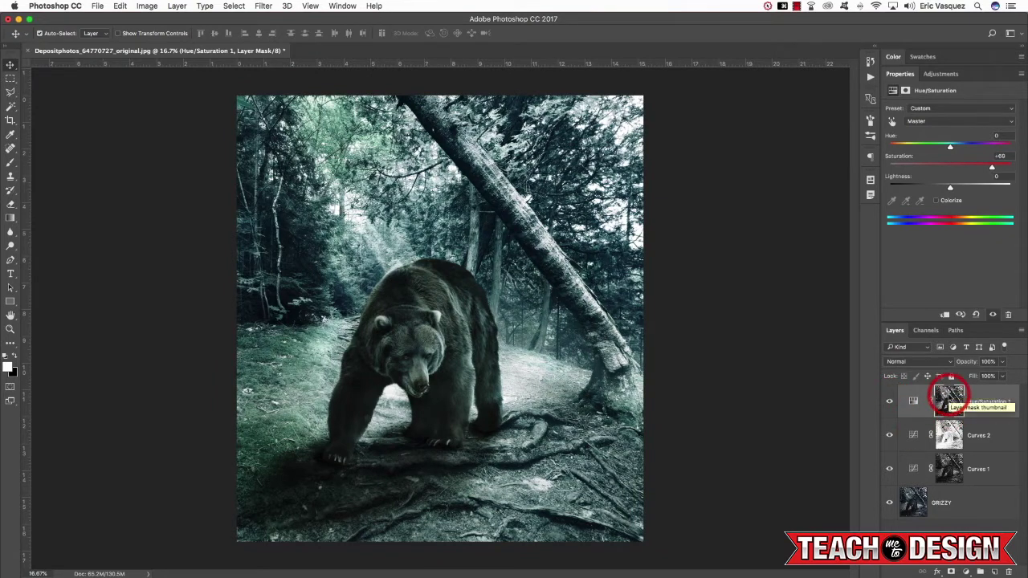
{"action": "left_click", "coordinate": [893, 437]}
{"action": "left_click", "coordinate": [889, 470]}
{"action": "left_click", "coordinate": [889, 471]}
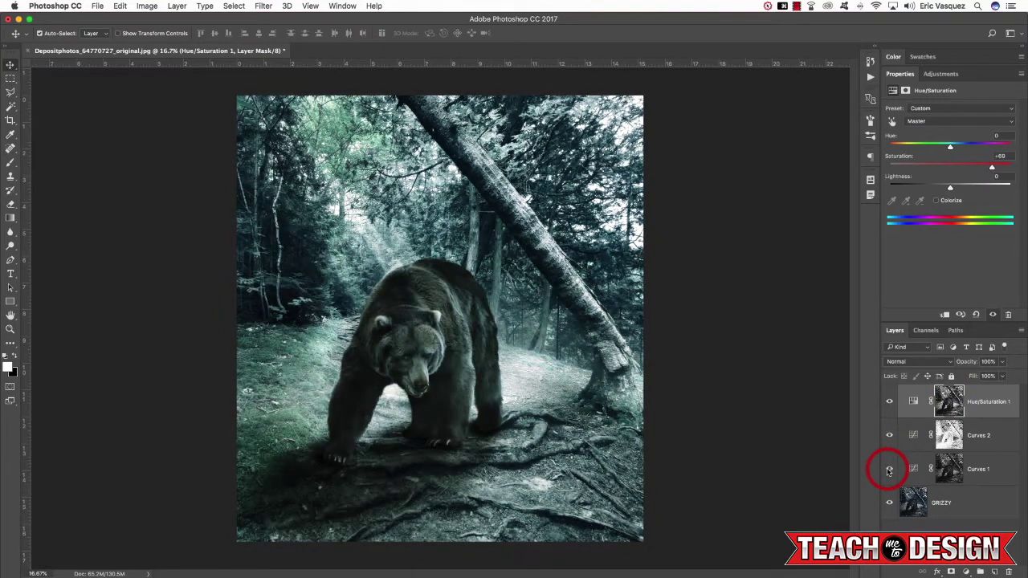
{"action": "left_click", "coordinate": [889, 471]}
{"action": "left_click", "coordinate": [889, 471]}
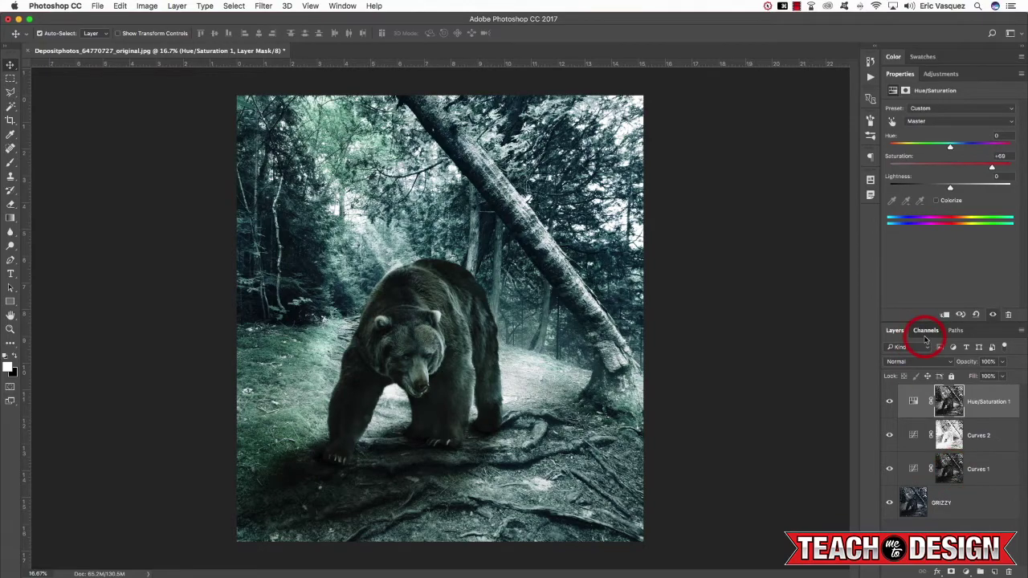
- Reload the RGB highlights selection and add a masked Black & White layer above Hue/Saturation 1
{"action": "left_click", "coordinate": [925, 331]}
{"action": "left_click", "coordinate": [903, 348], "text": "super"}
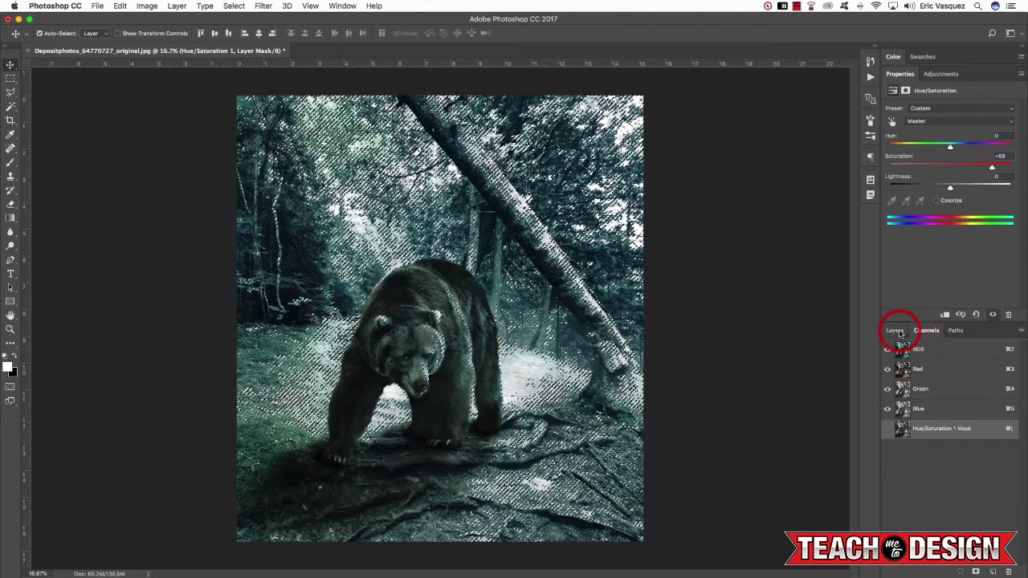
{"action": "left_click", "coordinate": [900, 333]}
{"action": "left_click", "coordinate": [984, 393]}
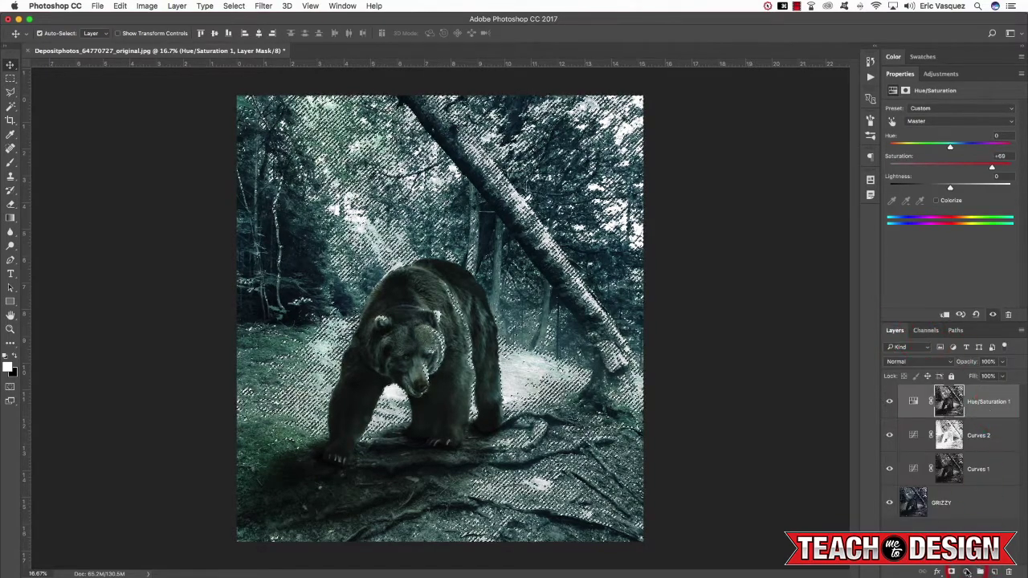
{"action": "left_click", "coordinate": [966, 572]}
{"action": "left_click", "coordinate": [967, 482]}
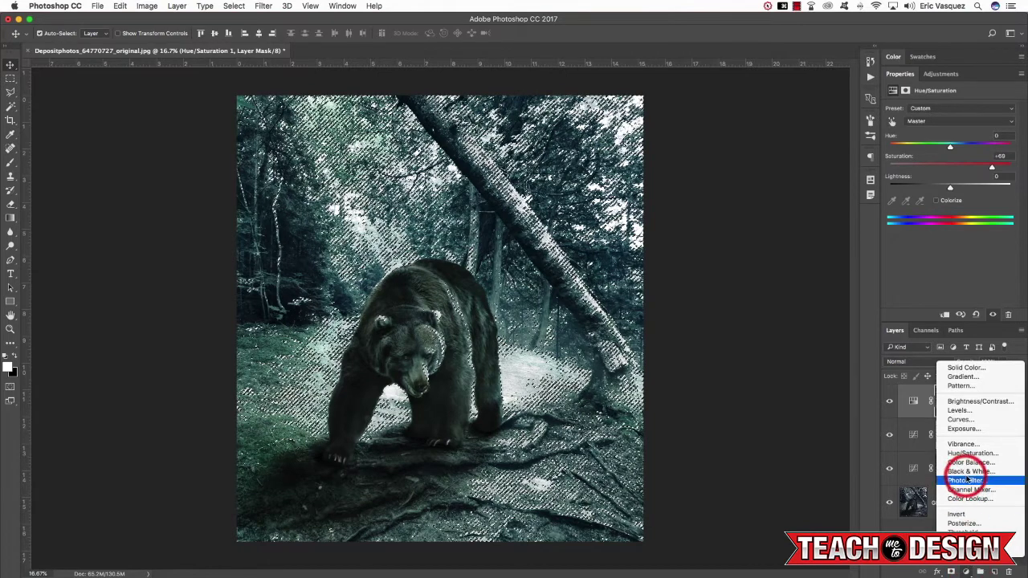
{"action": "left_click", "coordinate": [969, 472]}
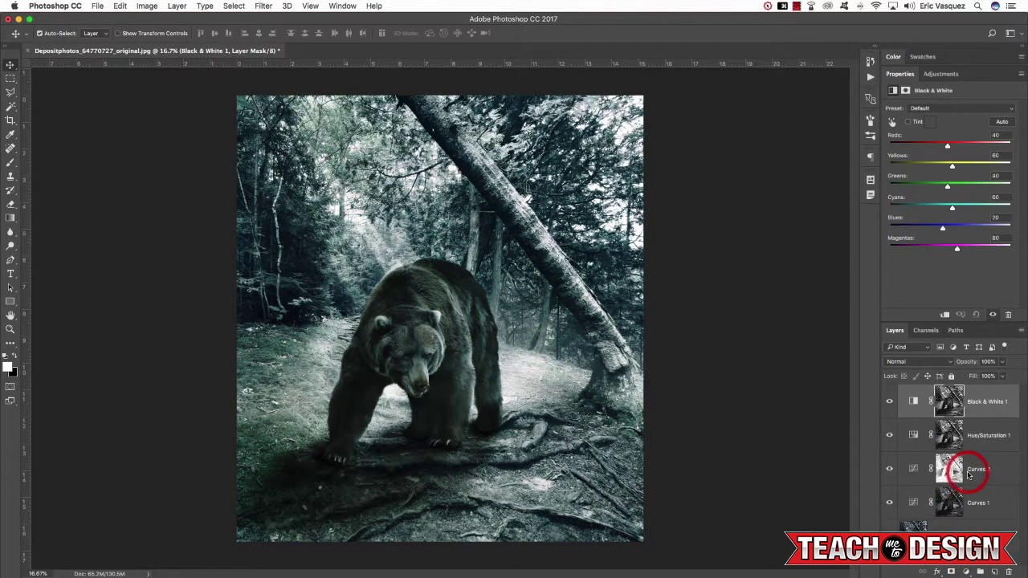
- Try Soft Light, then set Black & White 1 to Overlay, comparing it on and off
{"action": "left_click", "coordinate": [921, 365]}
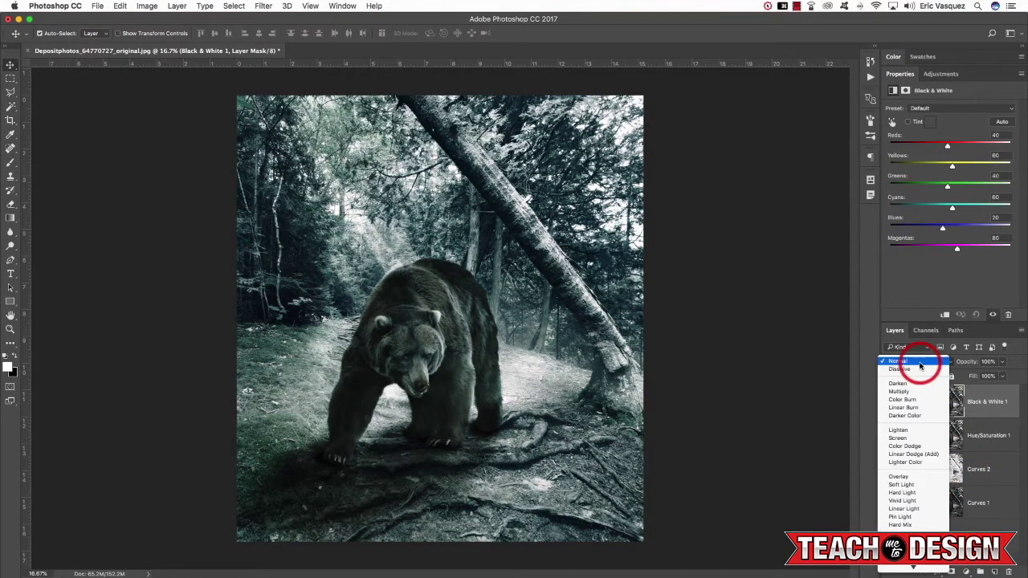
{"action": "left_click", "coordinate": [903, 485]}
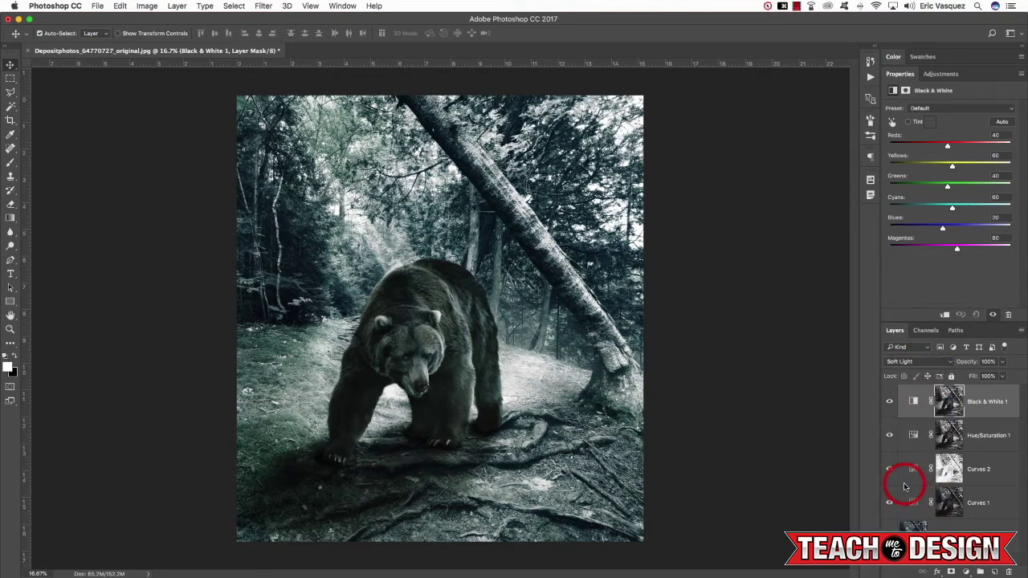
{"action": "left_click", "coordinate": [889, 402]}
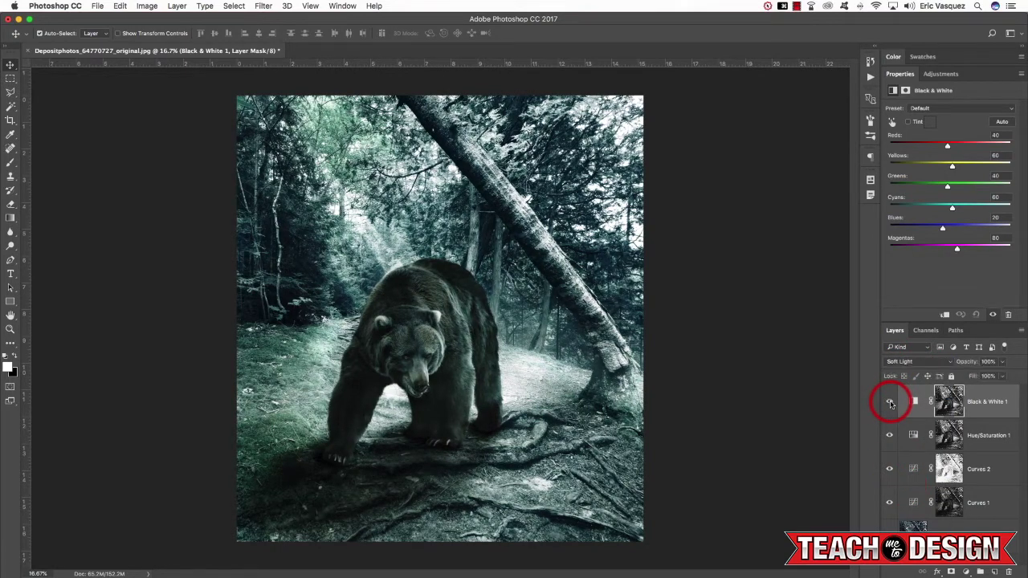
{"action": "left_click", "coordinate": [890, 402]}
{"action": "left_click", "coordinate": [903, 362]}
{"action": "left_click", "coordinate": [900, 352]}
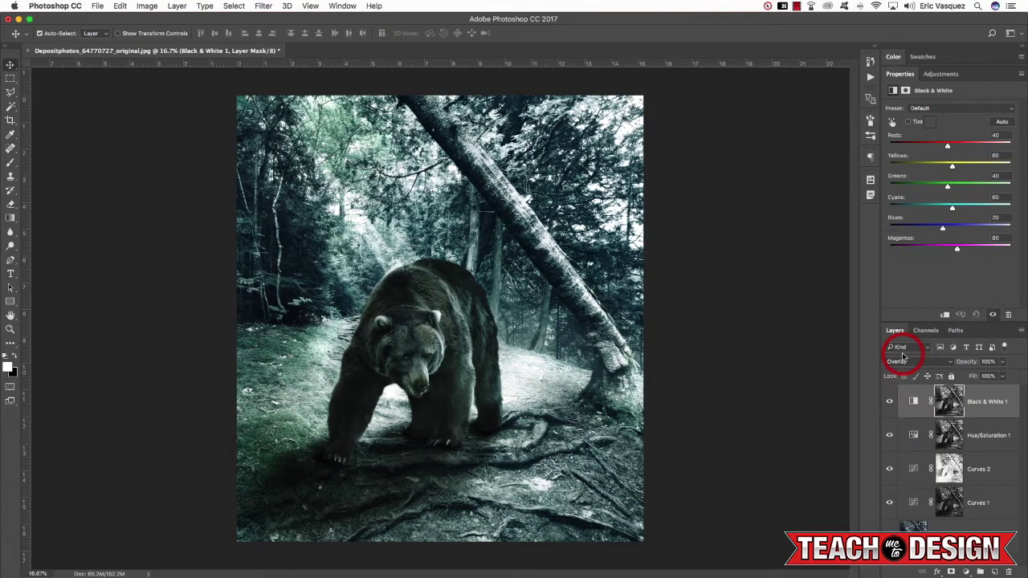
{"action": "left_click", "coordinate": [890, 401]}
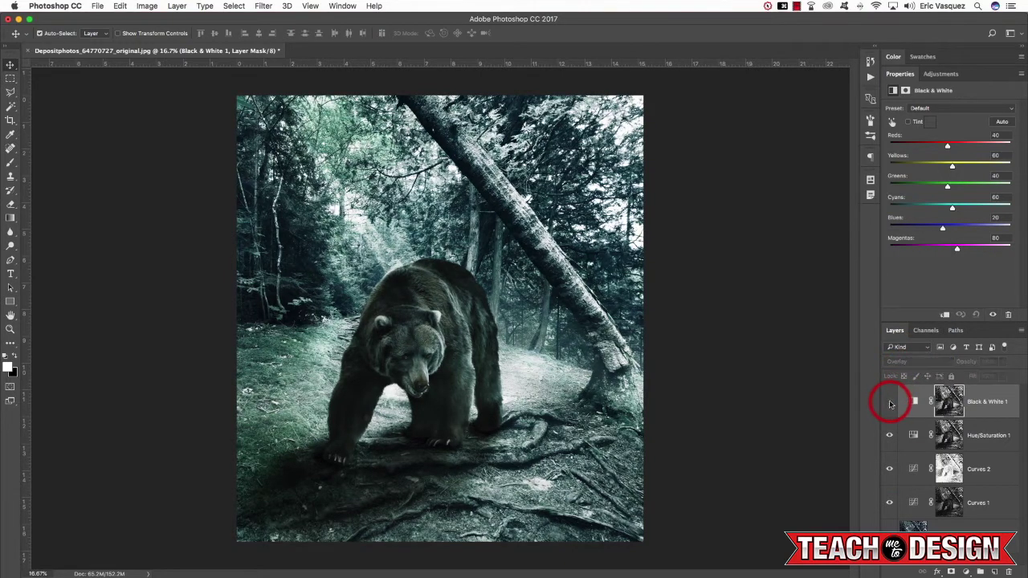
{"action": "left_click", "coordinate": [889, 402]}
{"action": "left_click", "coordinate": [890, 401]}
{"action": "left_click", "coordinate": [889, 401]}
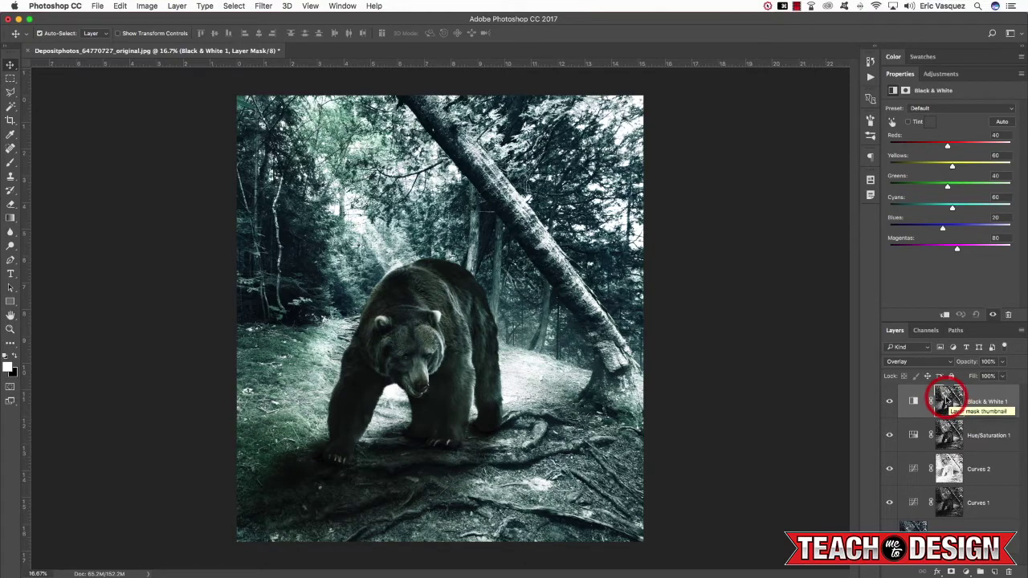
- Select Curves 1 and bend its Green channel curve upward
{"action": "left_click", "coordinate": [988, 503]}
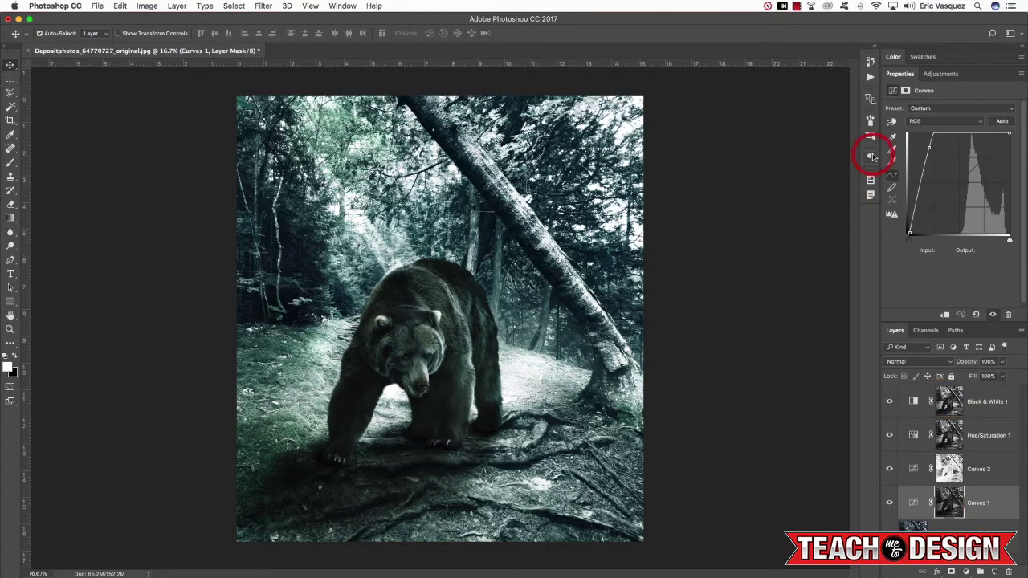
{"action": "left_click", "coordinate": [922, 122]}
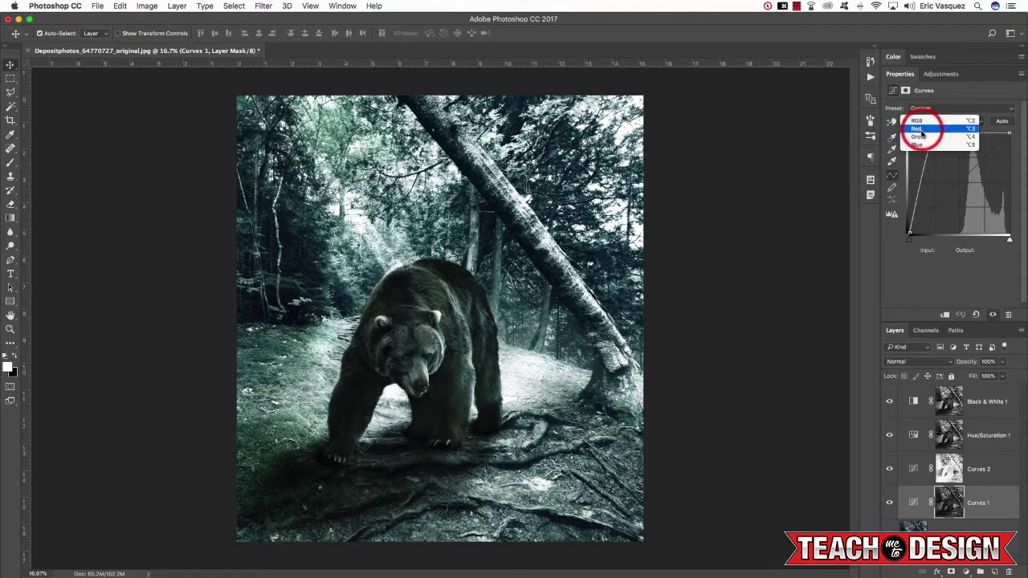
{"action": "left_click", "coordinate": [920, 136]}
{"action": "left_click_drag", "start_coordinate": [933, 212], "coordinate": [939, 168]}
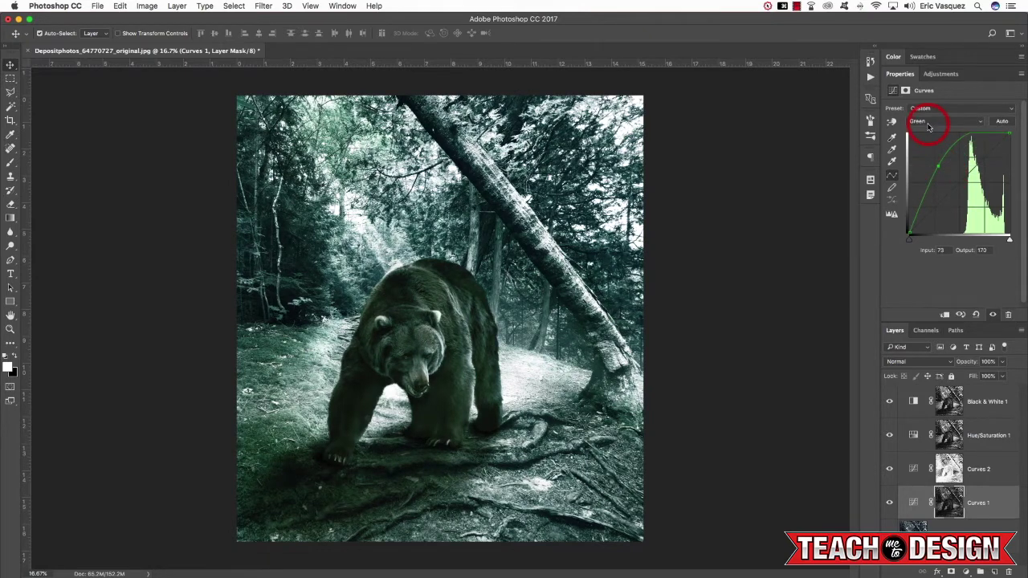
- Move a Blue channel point on Curves 1 to map input 73 to output 161
{"action": "left_click", "coordinate": [928, 122]}
{"action": "left_click", "coordinate": [924, 128]}
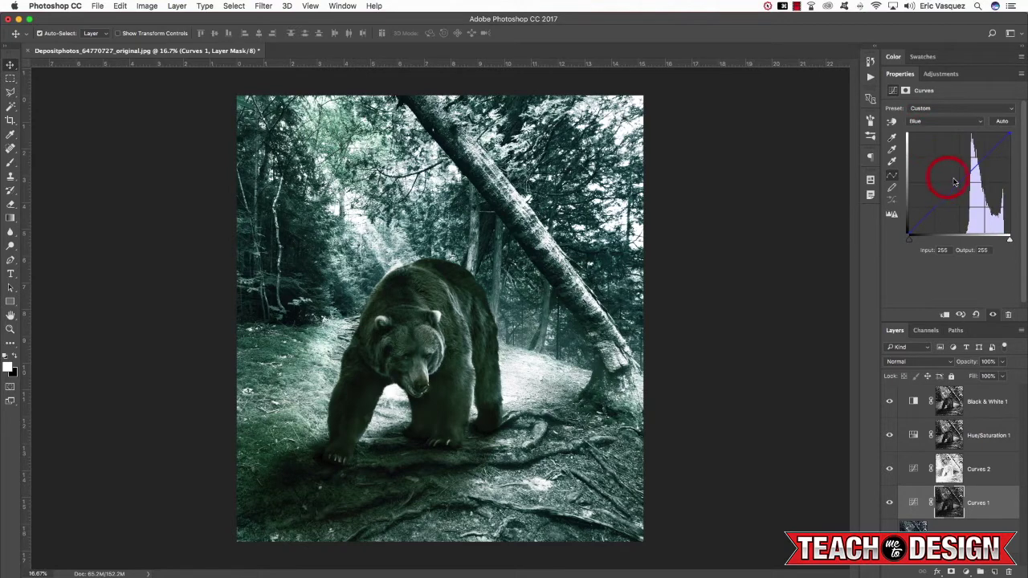
{"action": "left_click_drag", "start_coordinate": [959, 192], "coordinate": [938, 171]}
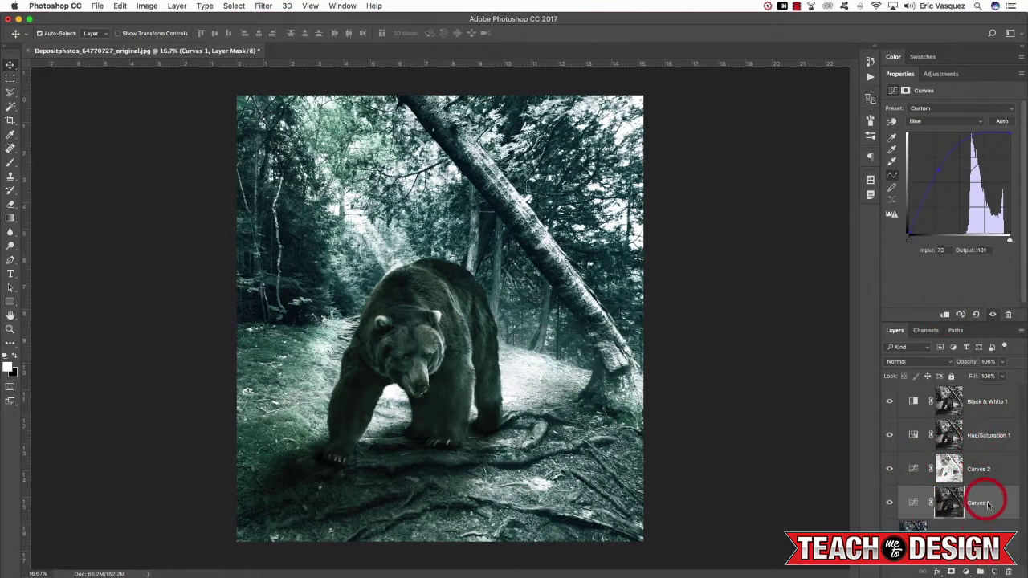
{"action": "double_click", "coordinate": [988, 403]}
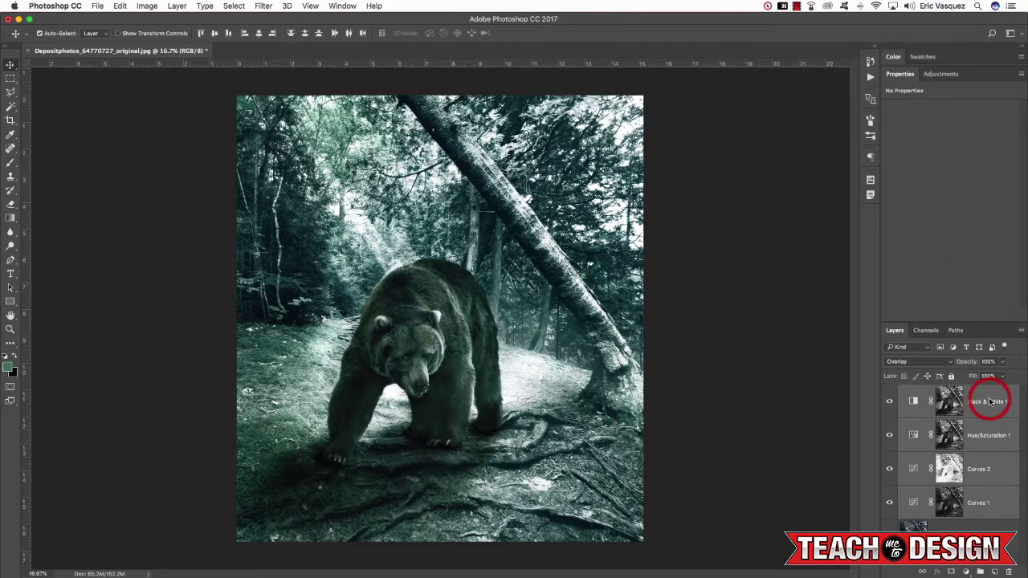
- Group Black & White 1 through Curves 1 with Cmd+G and rename the group FX
{"action": "key", "text": "Return"}
{"action": "left_click", "coordinate": [978, 500], "text": "shift"}
{"action": "key", "text": "super+g"}
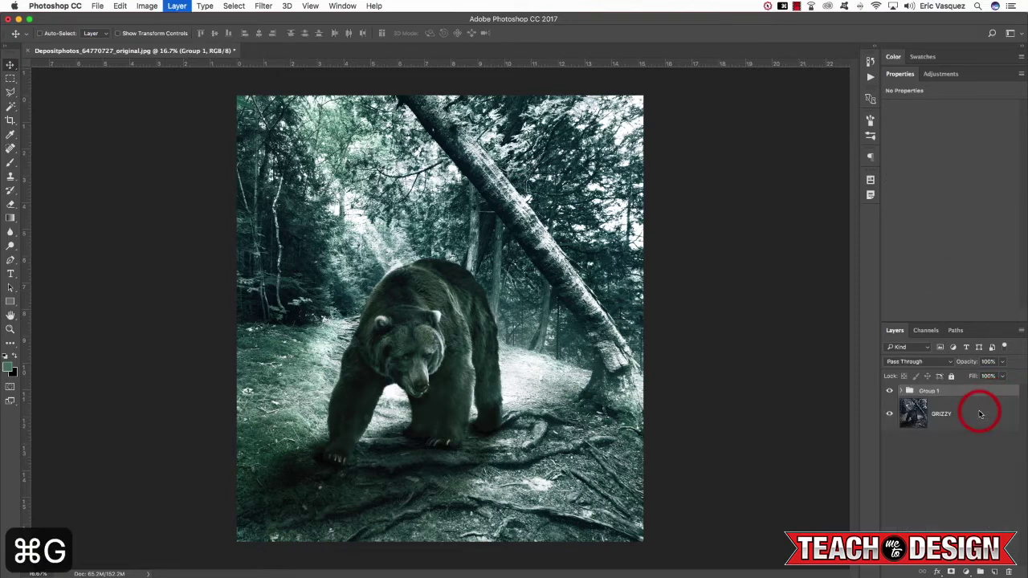
{"action": "double_click", "coordinate": [932, 391]}
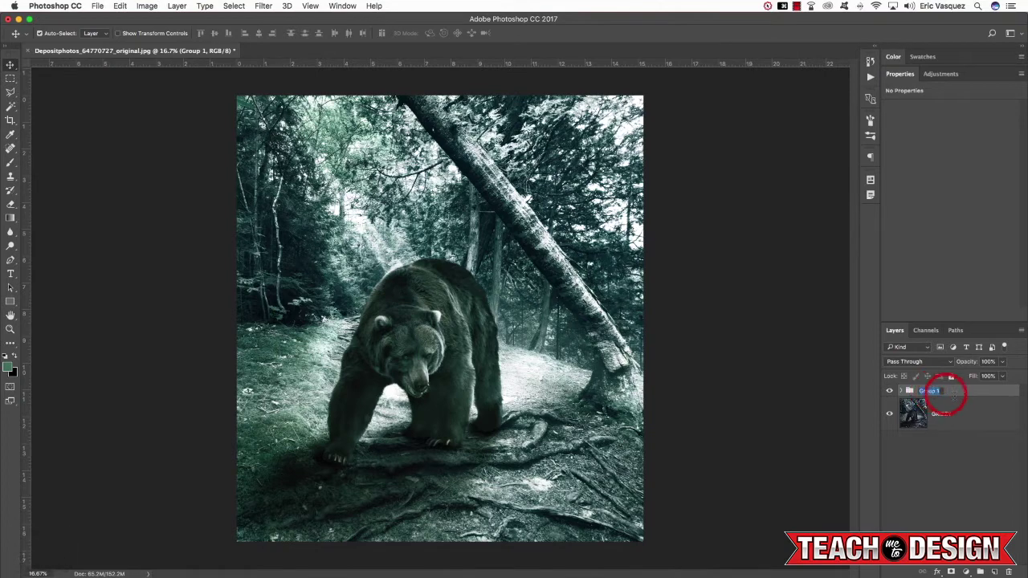
{"action": "type", "text": "FX"}
{"action": "key", "text": "Return"}
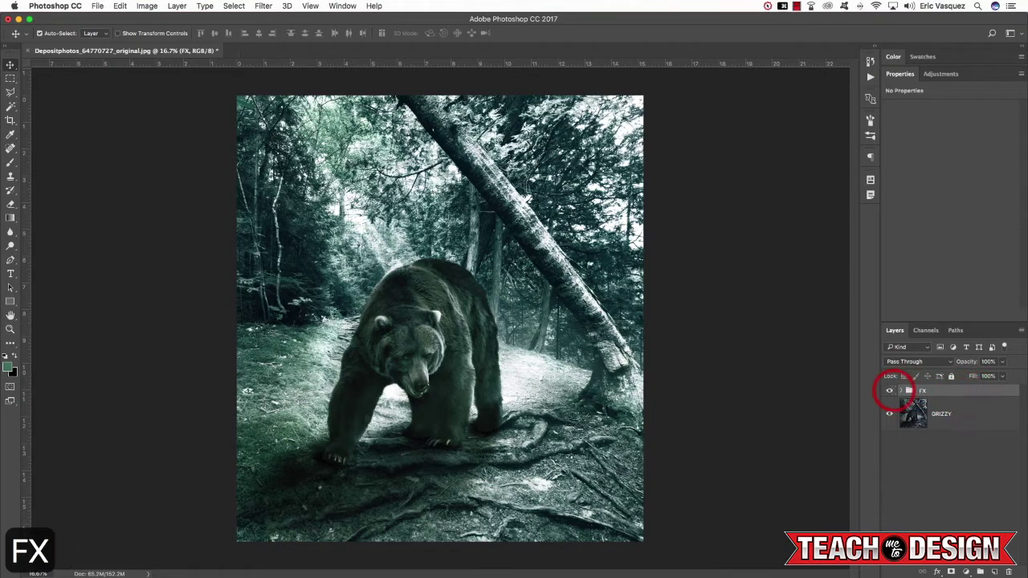
- Toggle the FX group's visibility off and on twice to compare the toning
{"action": "left_click", "coordinate": [889, 391]}
{"action": "left_click", "coordinate": [889, 391]}
{"action": "left_click", "coordinate": [890, 390]}
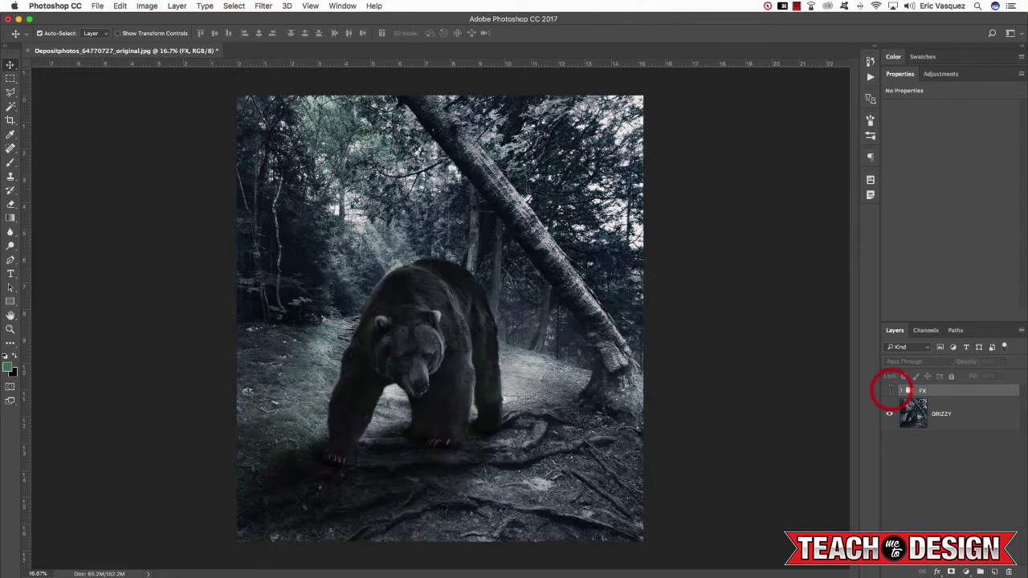
{"action": "left_click", "coordinate": [889, 390]}
- Zoom to 25% centred on the bear, compare FX off and on, then fit to screen
{"action": "key", "text": "super+equal"}
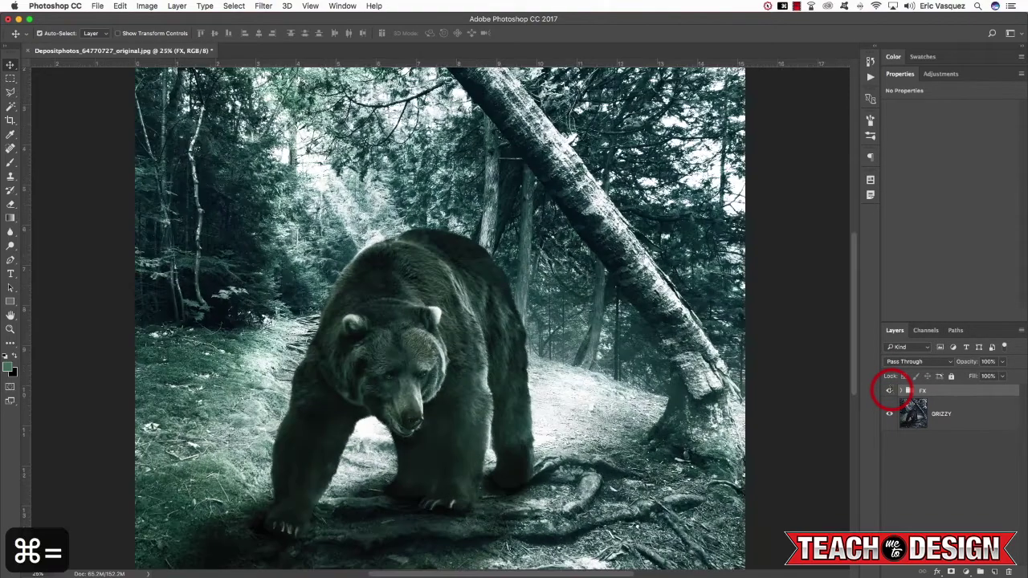
{"action": "key", "text": "space"}
{"action": "left_click_drag", "start_coordinate": [592, 403], "coordinate": [626, 356]}
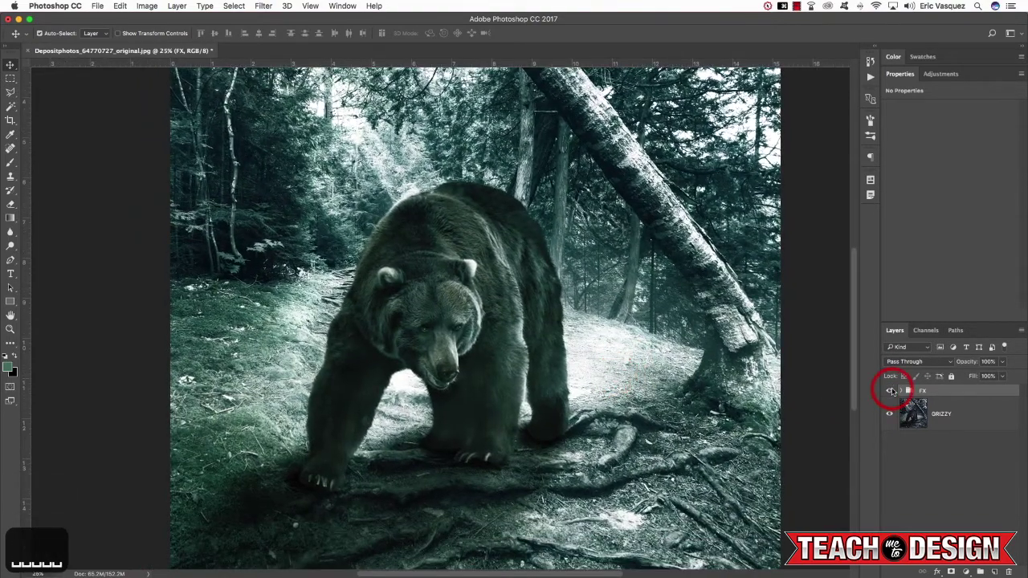
{"action": "left_click", "coordinate": [890, 391]}
{"action": "left_click", "coordinate": [891, 391]}
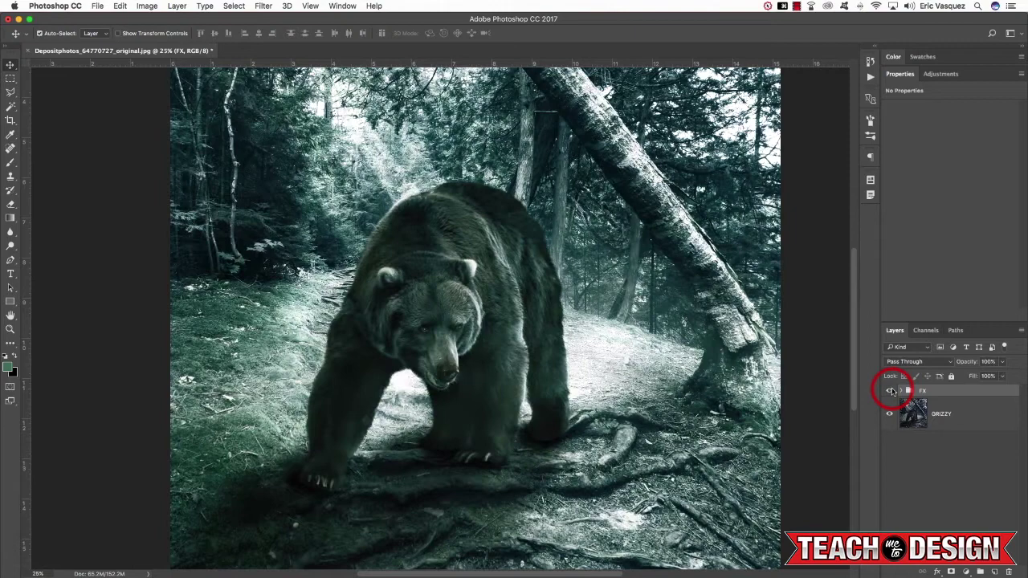
{"action": "left_click", "coordinate": [889, 391]}
{"action": "left_click", "coordinate": [890, 391]}
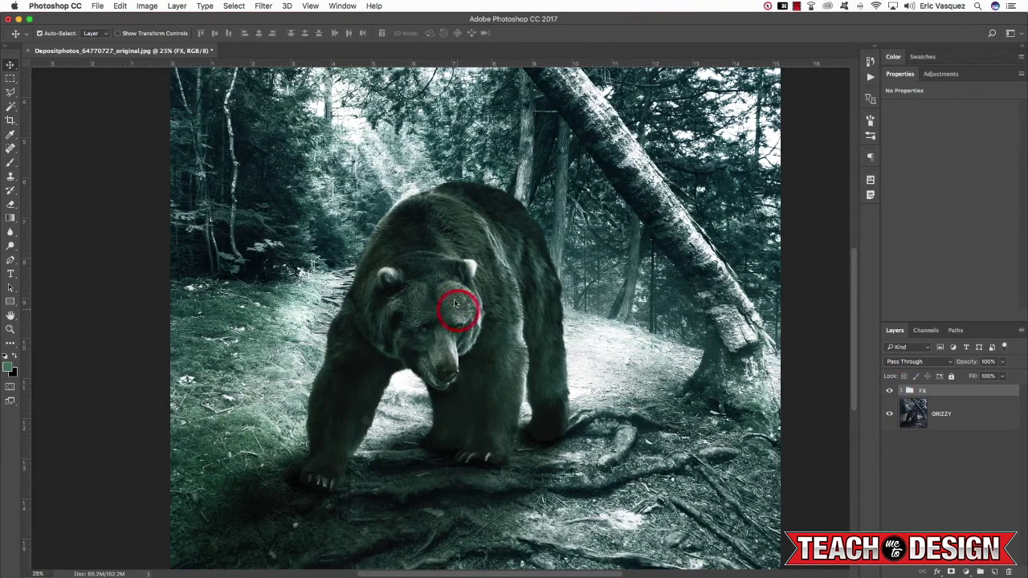
{"action": "left_click", "coordinate": [890, 391]}
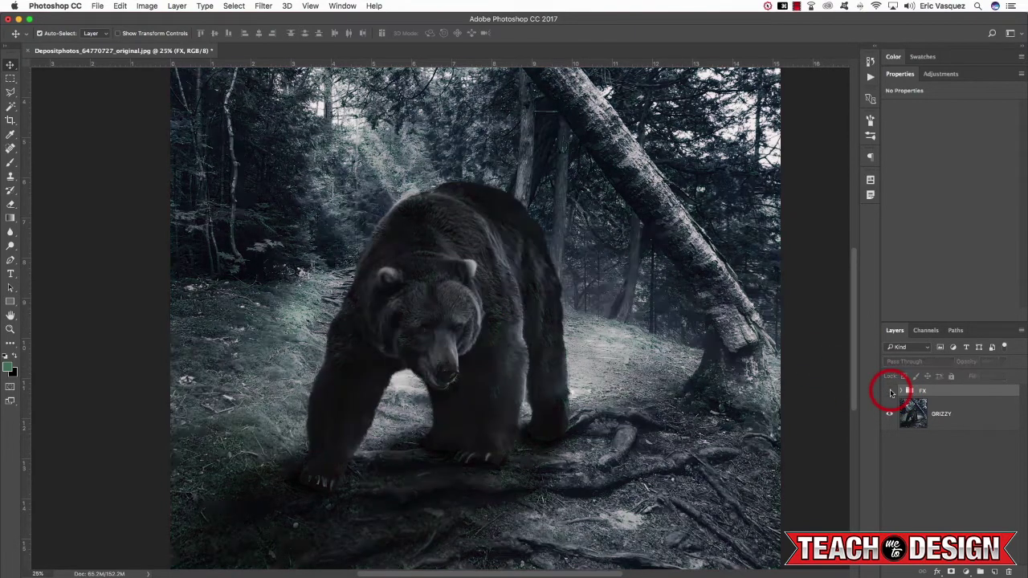
{"action": "left_click", "coordinate": [890, 391]}
{"action": "left_click", "coordinate": [890, 391]}
{"action": "left_click", "coordinate": [890, 391]}
{"action": "key", "text": "super+0"}
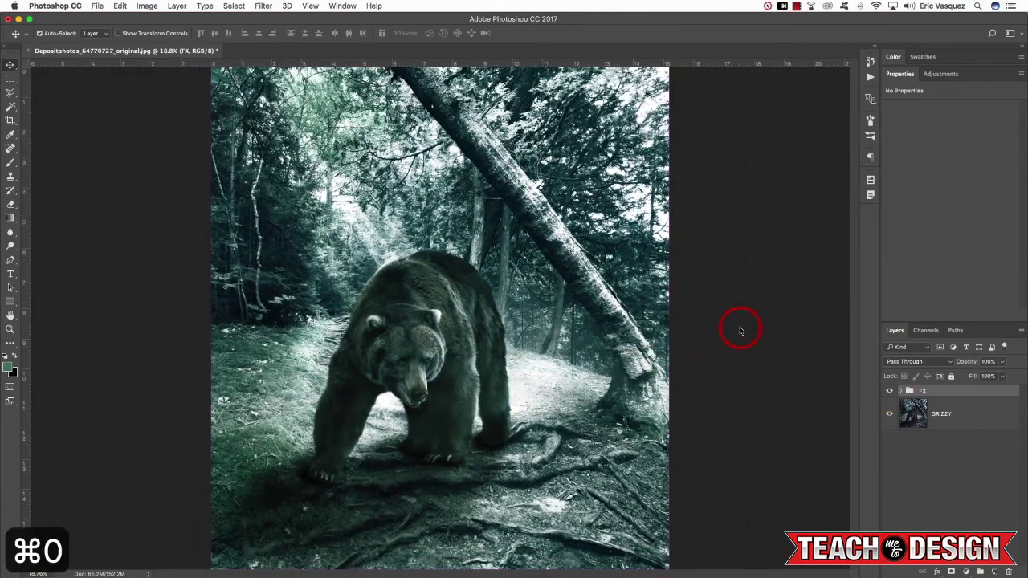